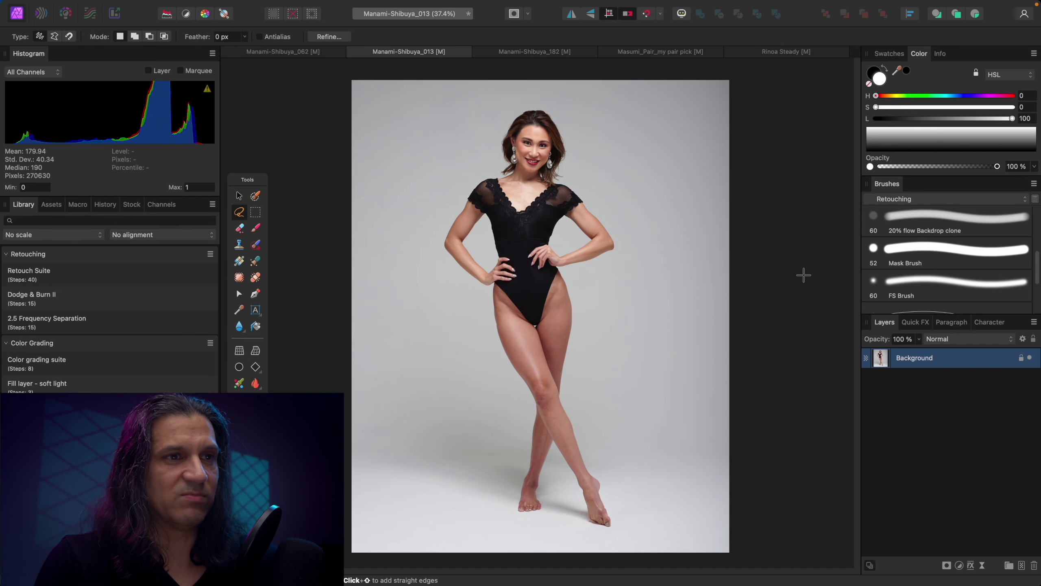
- Compare the 062 and 013 photos and toggle the visibility of the new head group in the 062 document
click(301, 53)
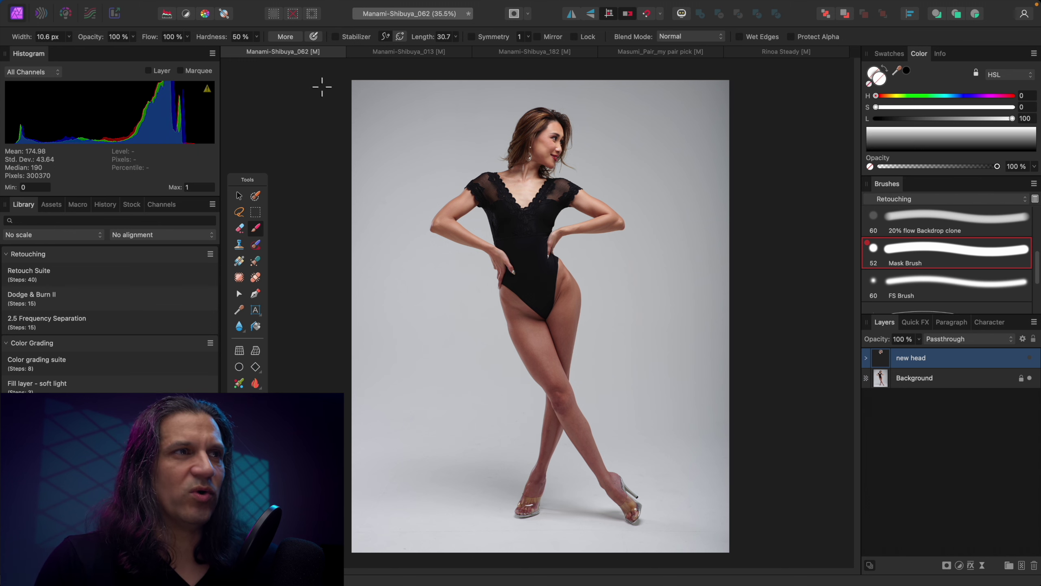
click(430, 57)
key(l)
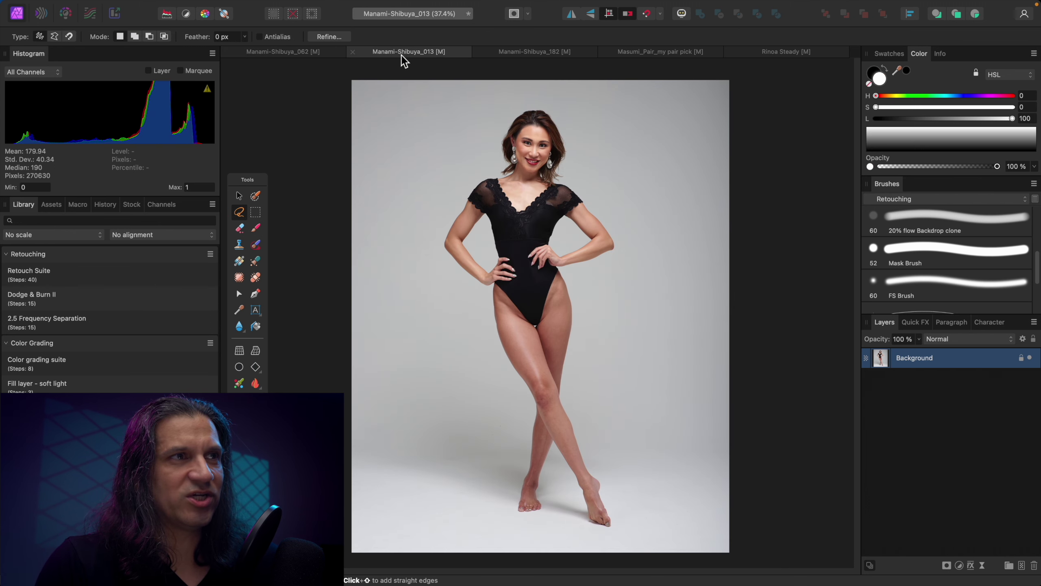
click(306, 53)
click(1031, 358)
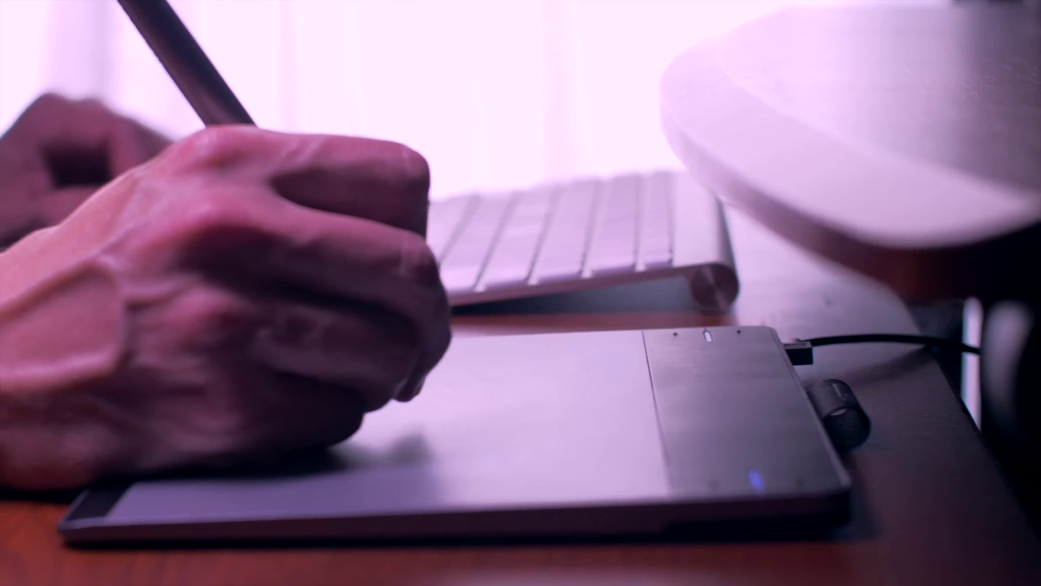
click(465, 283)
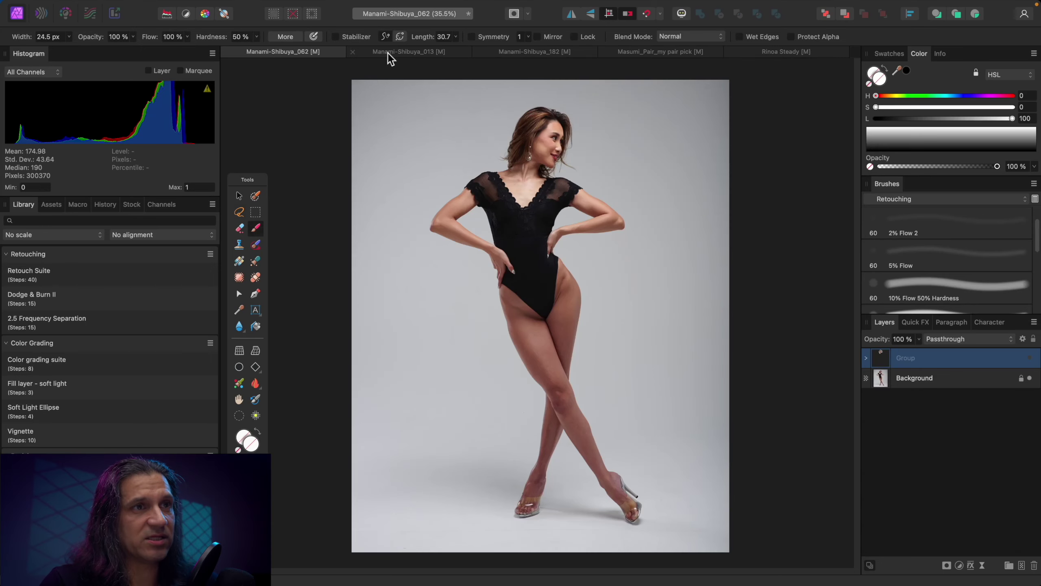
click(320, 53)
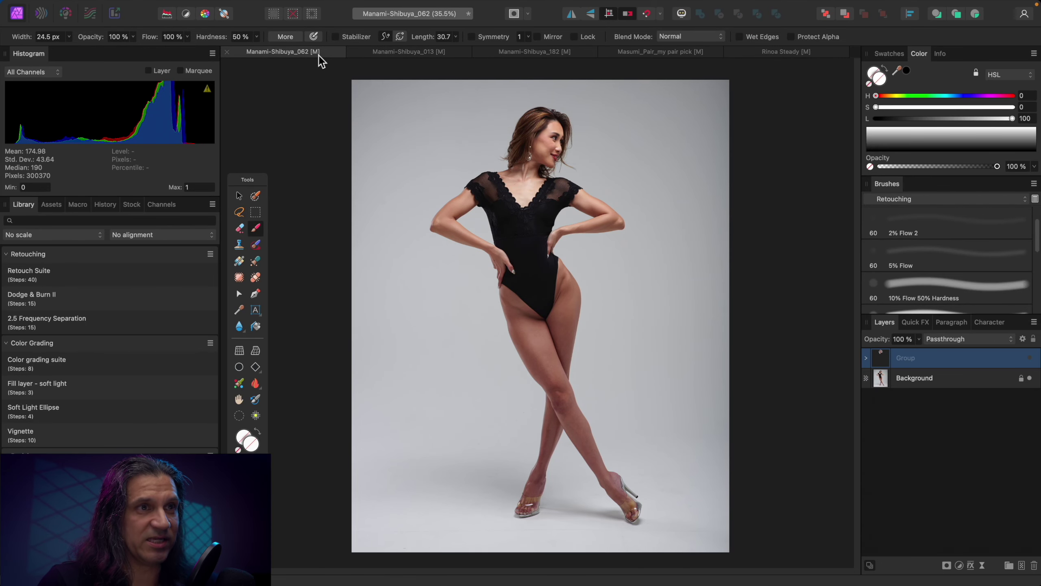
- Outline the whole figure in the 013 photo with a loose freehand selection from head to feet
click(413, 52)
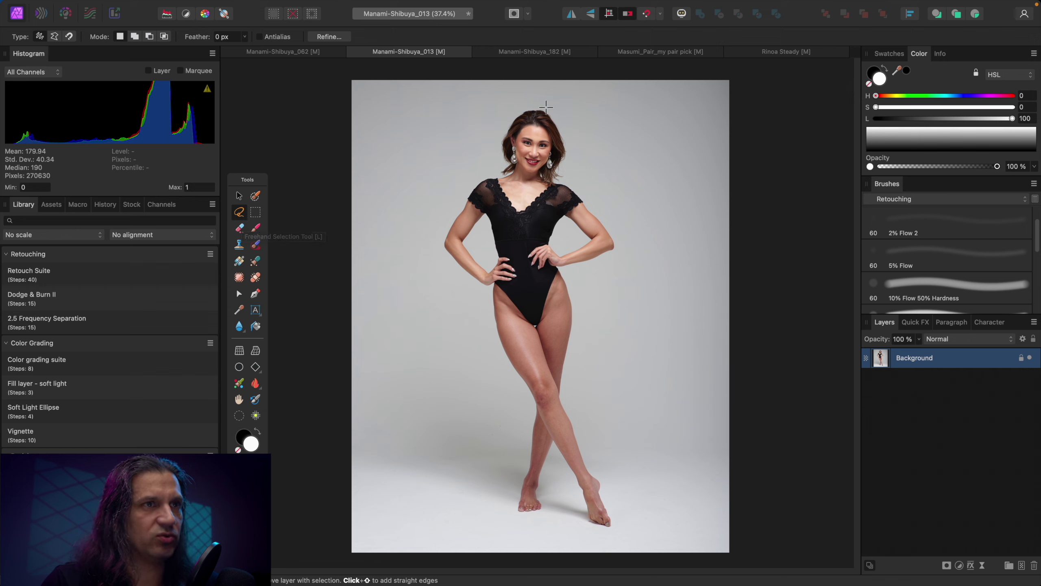
drag(480, 167, 433, 222)
drag(445, 291, 475, 370)
mouse_move(493, 485)
mouse_down()
mouse_move(543, 538)
mouse_move(610, 545)
mouse_move(651, 505)
mouse_move(604, 291)
mouse_move(607, 269)
mouse_move(638, 241)
mouse_move(633, 160)
mouse_up()
drag(563, 107, 548, 105)
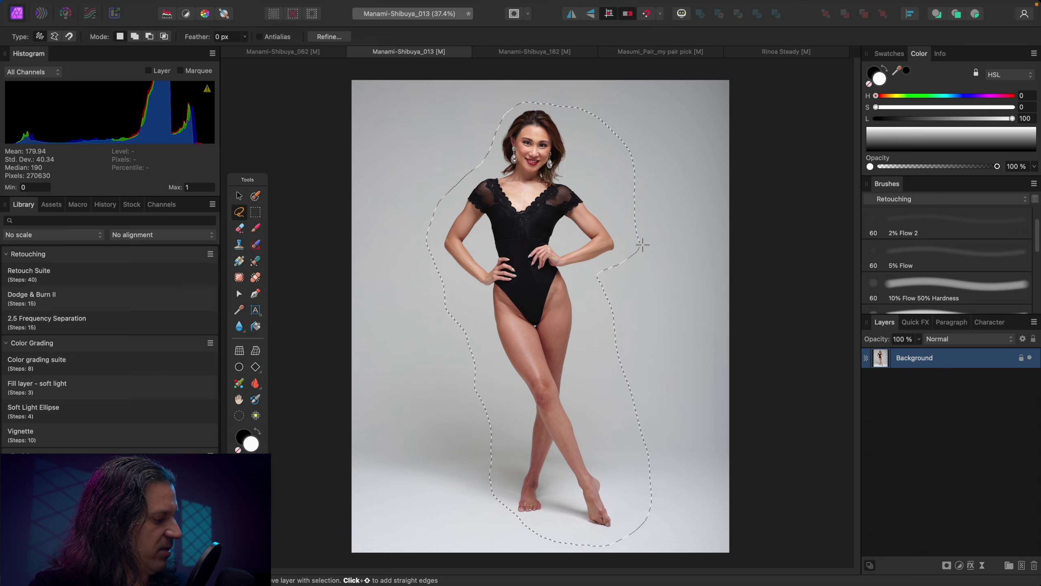
- Paste the copied figure into the 062 document and move it to the right of the original model
click(282, 52)
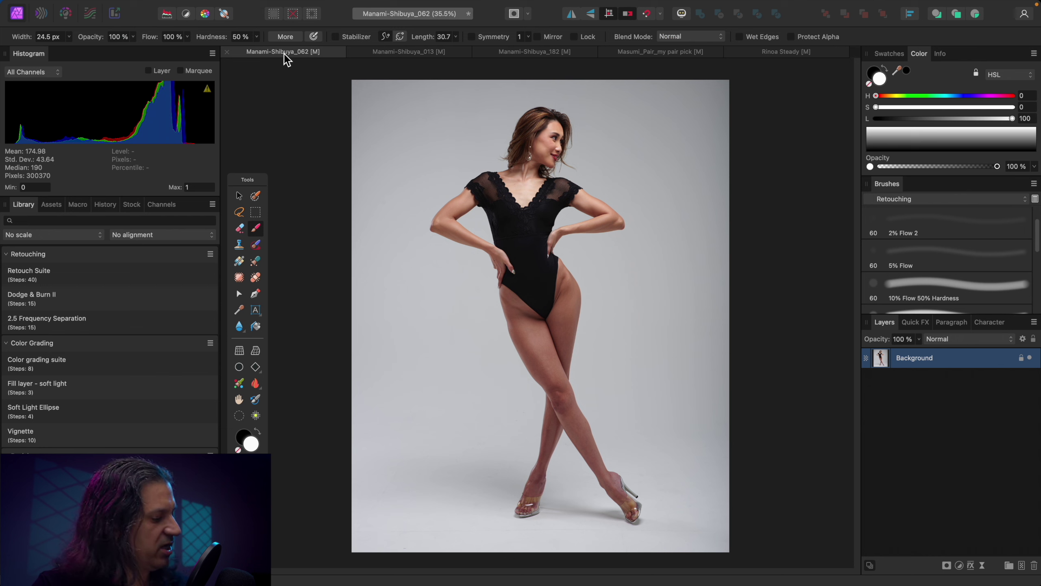
key(super+v)
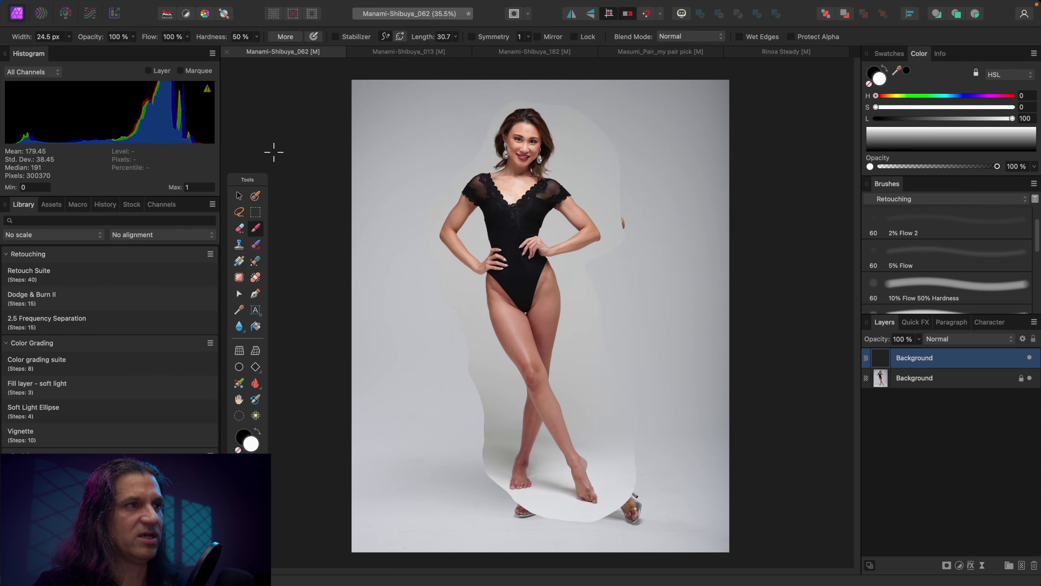
click(239, 196)
drag(522, 298, 665, 319)
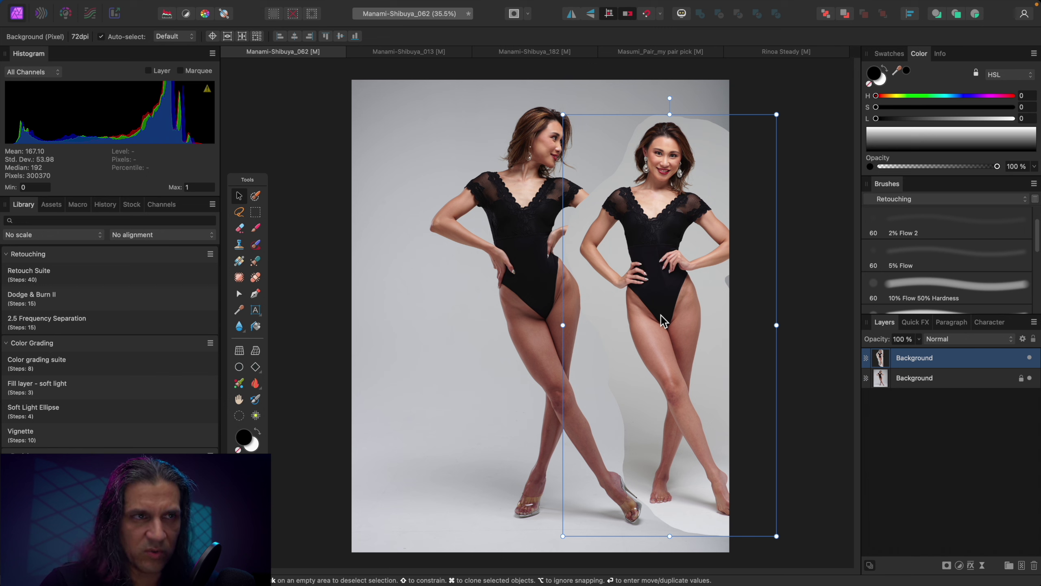
- Set the pasted layer's opacity to 50% and move the figure over the original model
click(919, 340)
drag(916, 355, 873, 353)
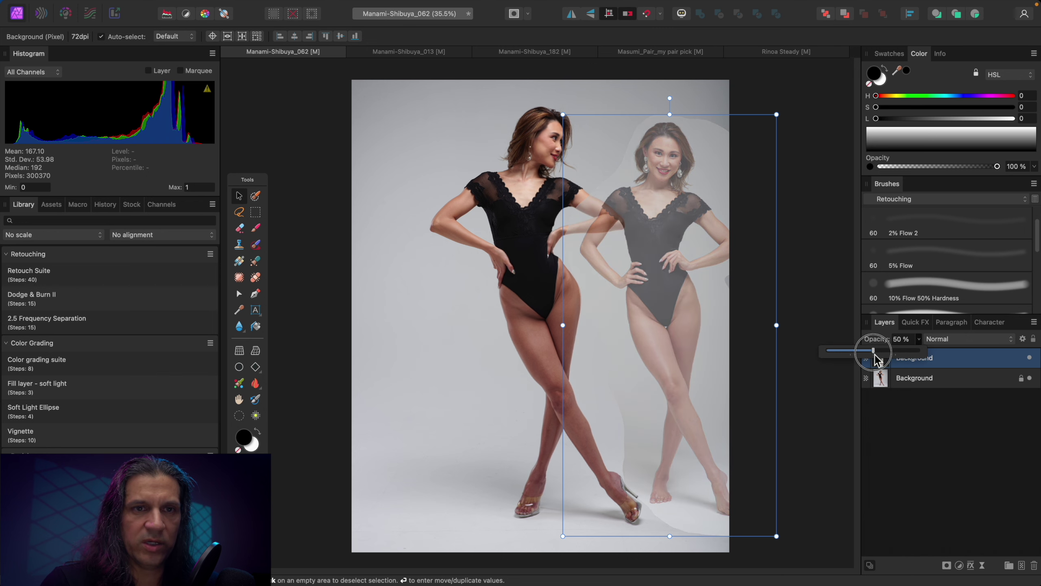
drag(685, 365, 566, 356)
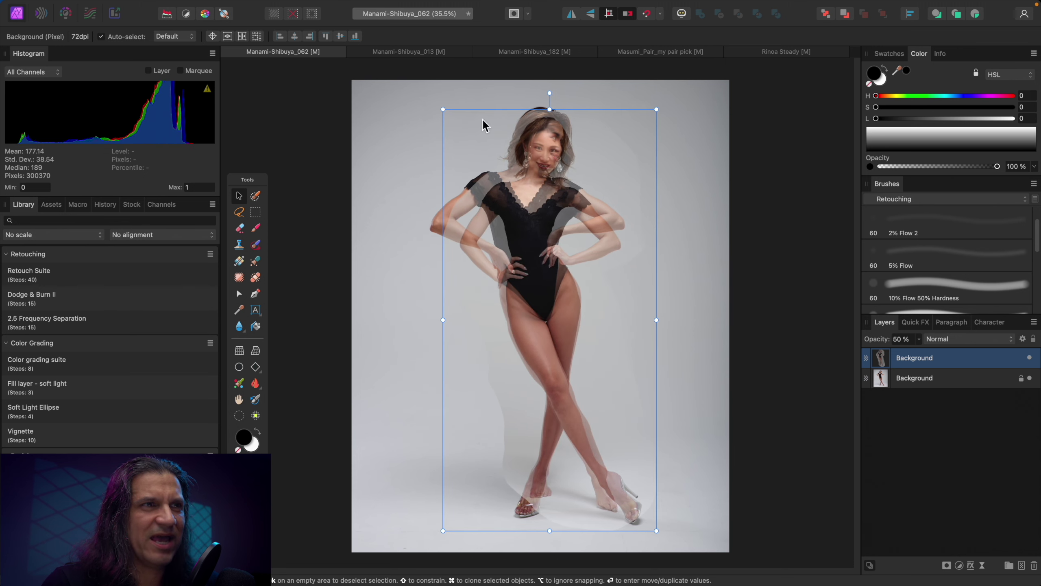
- Enlarge the pasted figure proportionally to about 67 dpi and reposition it over the original body
drag(444, 112, 425, 98)
scroll(690, 267, down, 4)
scroll(639, 239, up, 2)
mouse_move(561, 283)
mouse_down()
mouse_move(549, 264)
mouse_move(548, 288)
mouse_move(575, 295)
mouse_up()
scroll(457, 126, up, 2)
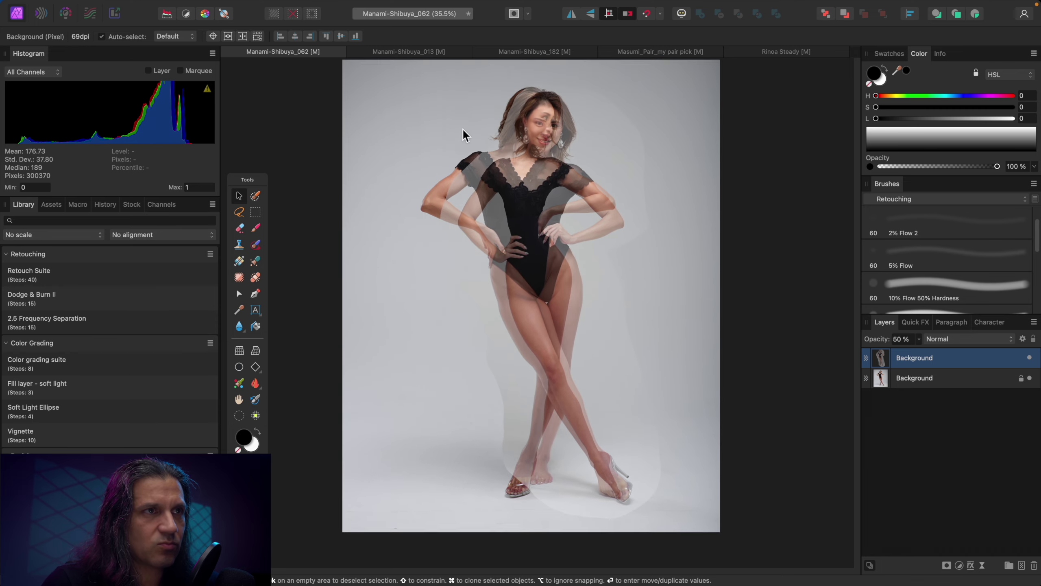
drag(441, 87, 432, 77)
drag(609, 309, 609, 327)
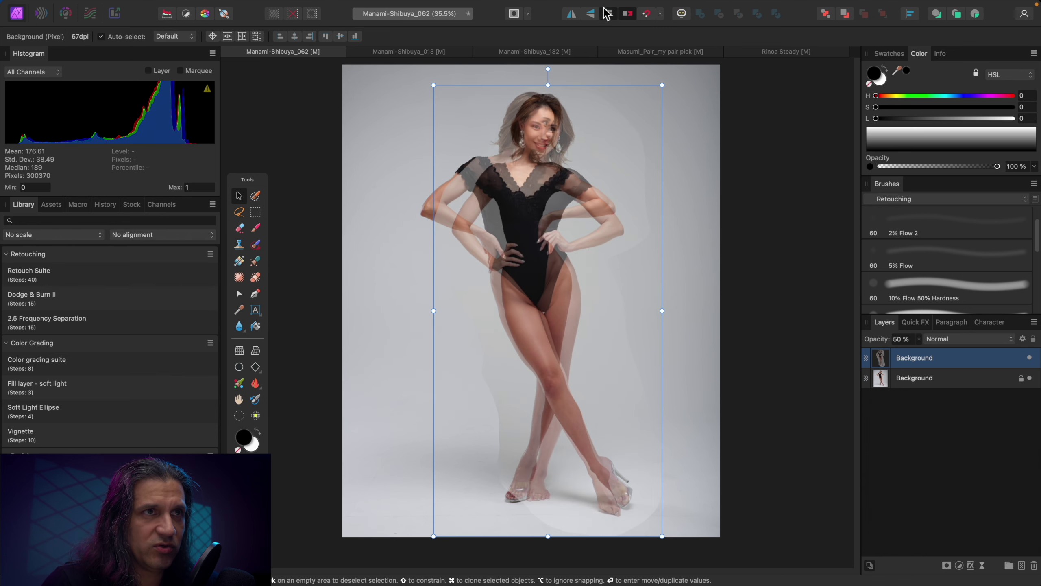
- Try tilting and shifting the pasted figure to match the original pose, and rotate it back to 0°
drag(545, 70, 526, 70)
mouse_move(624, 231)
mouse_down()
mouse_move(611, 238)
mouse_move(623, 225)
mouse_move(613, 227)
mouse_up()
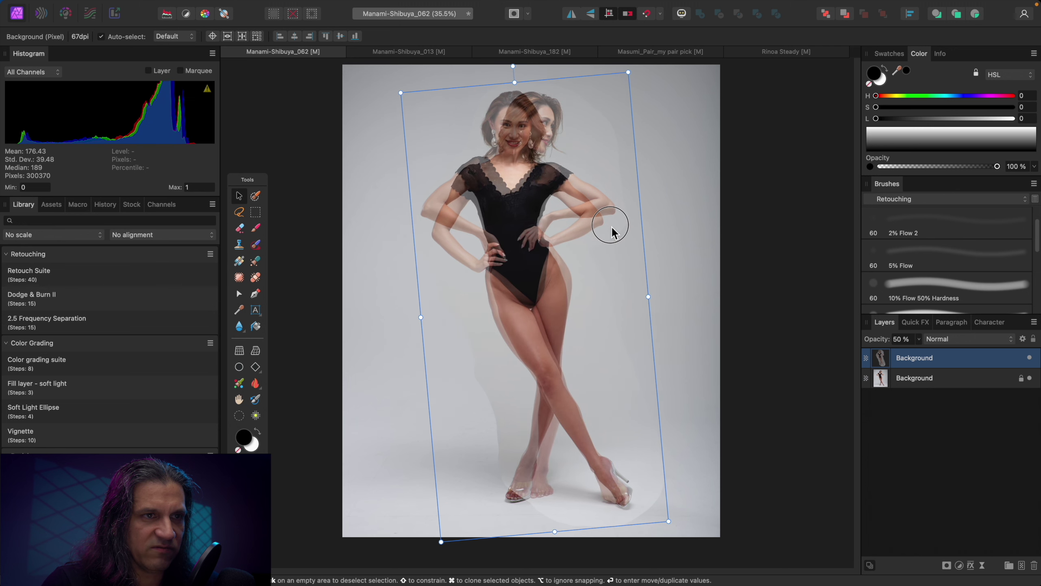
scroll(613, 228, up, 3)
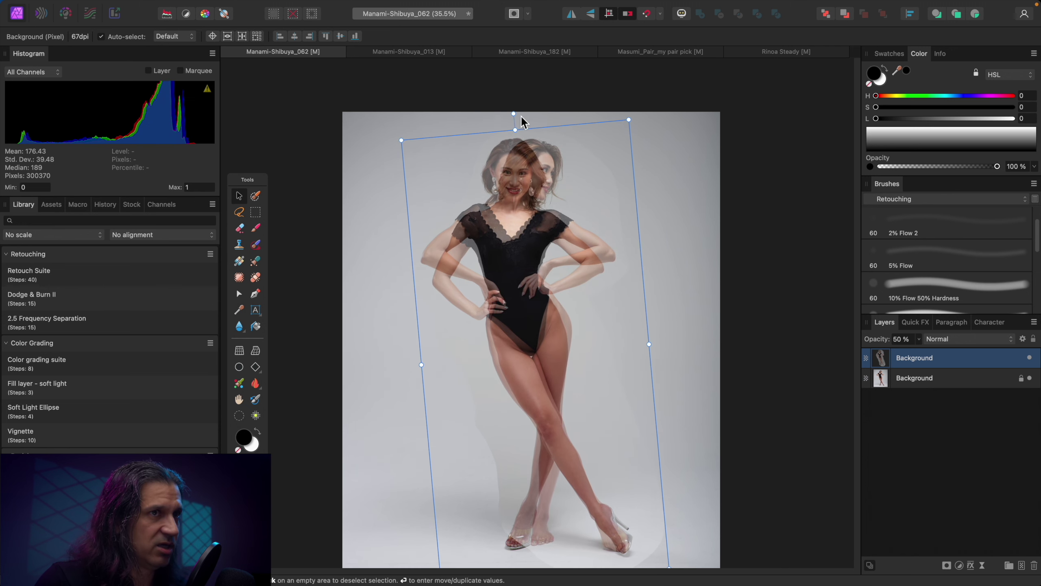
drag(517, 114, 532, 103)
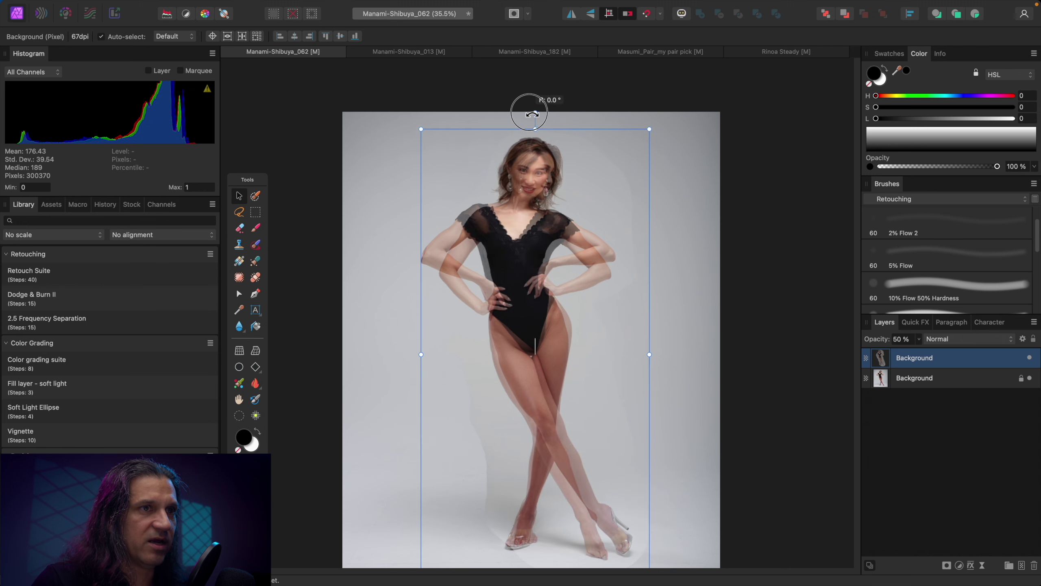
- Move the pasted figure so its neck and neckline line up with those of the original model
scroll(649, 283, up, 5)
scroll(578, 255, up, 10)
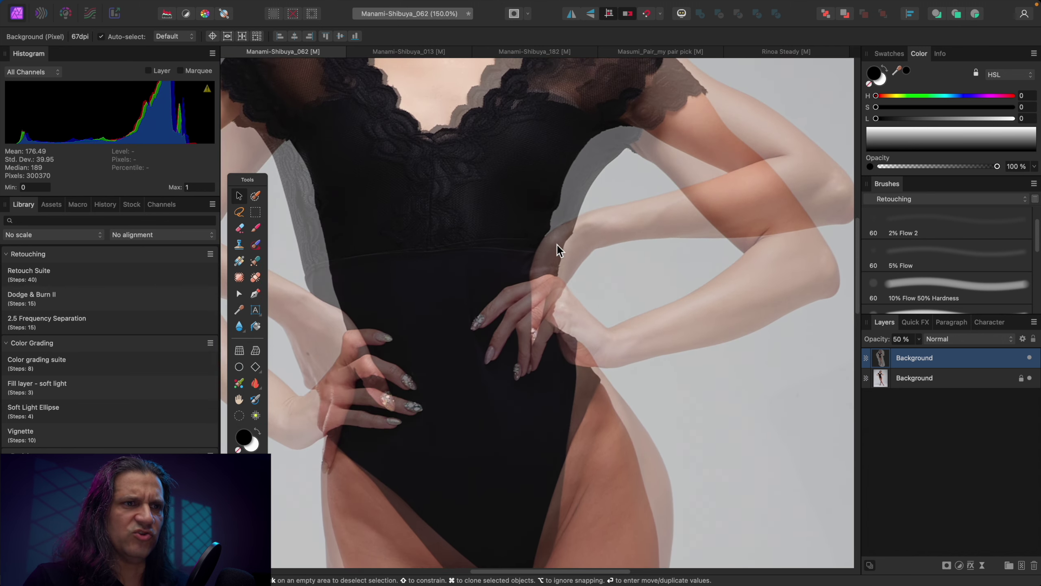
scroll(552, 234, up, 4)
scroll(552, 235, left, 5)
scroll(553, 236, up, 3)
drag(673, 357, 718, 365)
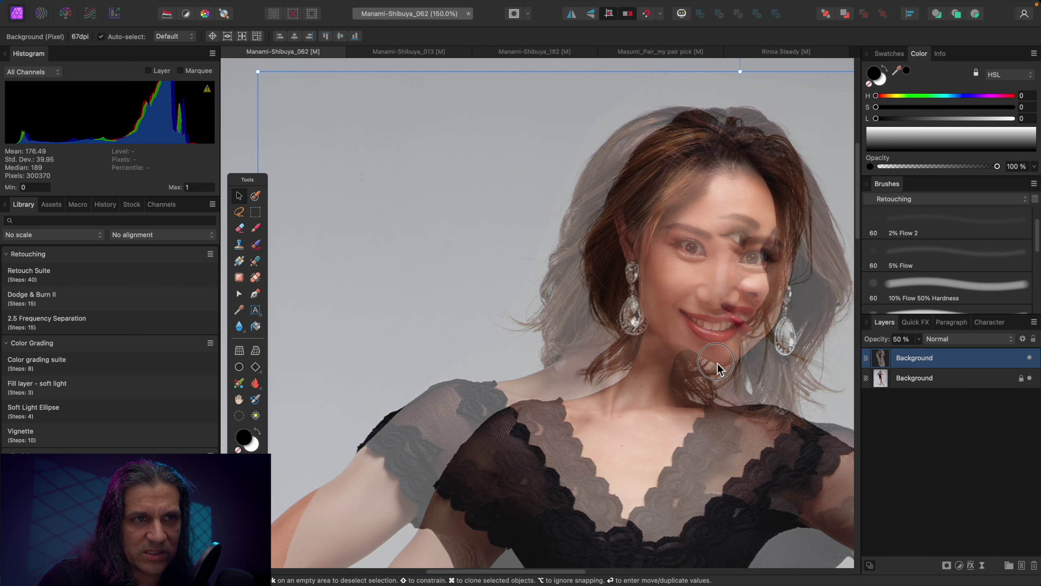
- Scale the pasted figure down slightly, to about 68 dpi, to match the original model's size
key(super+minus)
key(super+minus)
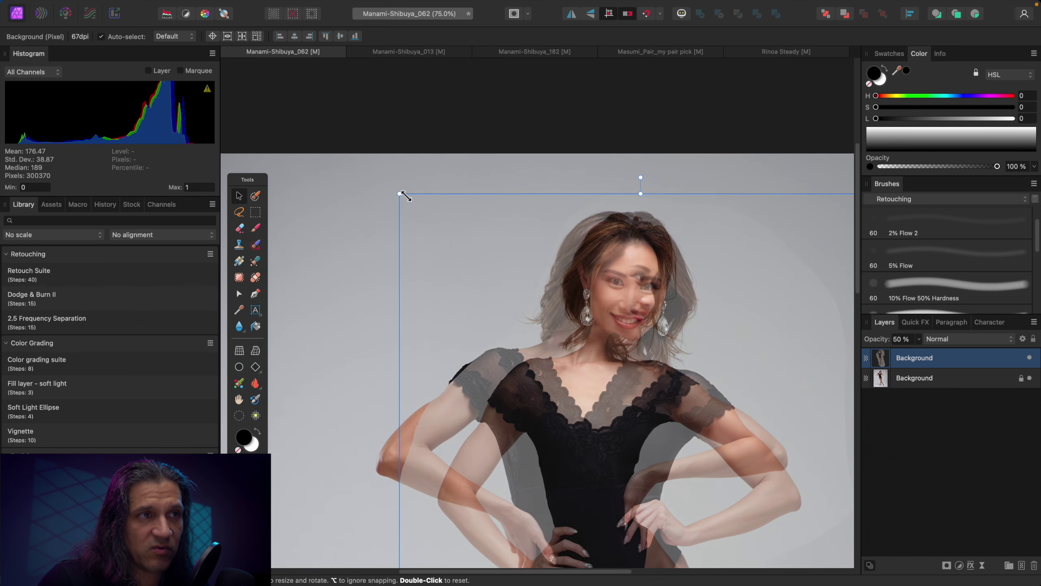
drag(401, 195, 407, 205)
scroll(663, 353, down, 2)
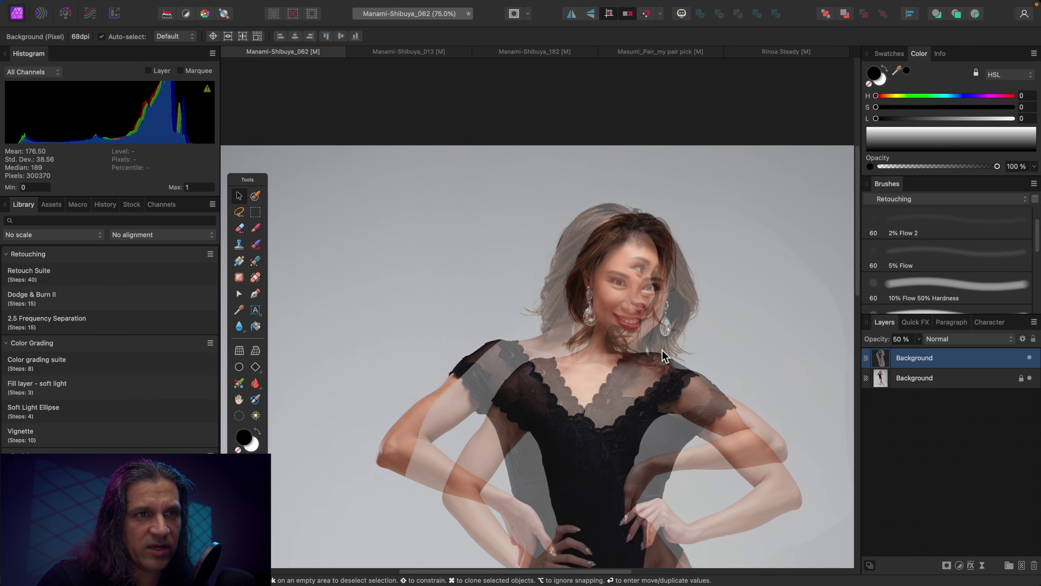
- Move the semi-transparent figure beside the original model to compare head size and body proportions
key(super+plus)
key(super+plus)
drag(672, 341, 431, 299)
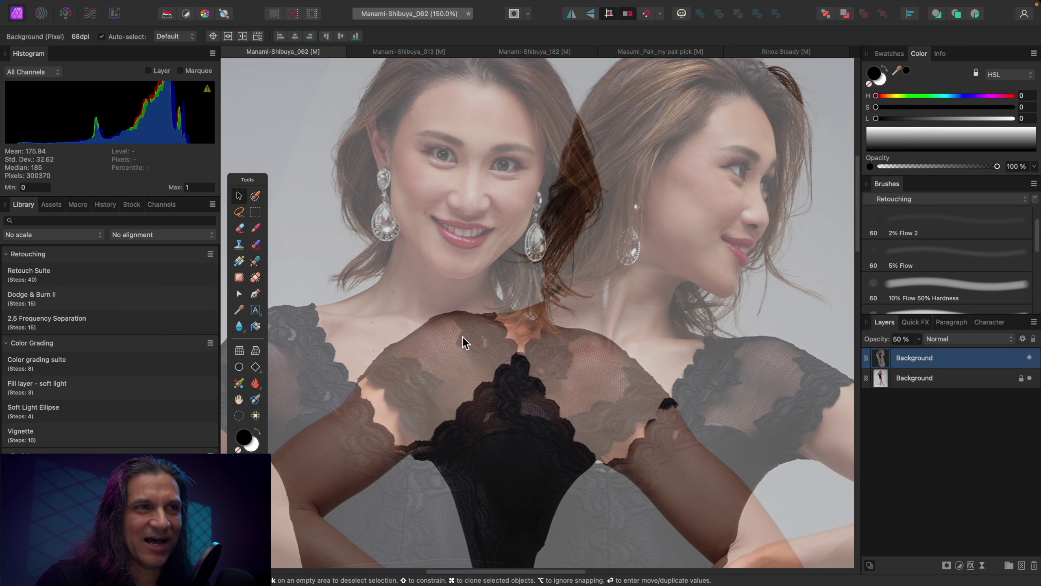
scroll(542, 342, right, 1)
drag(513, 349, 639, 352)
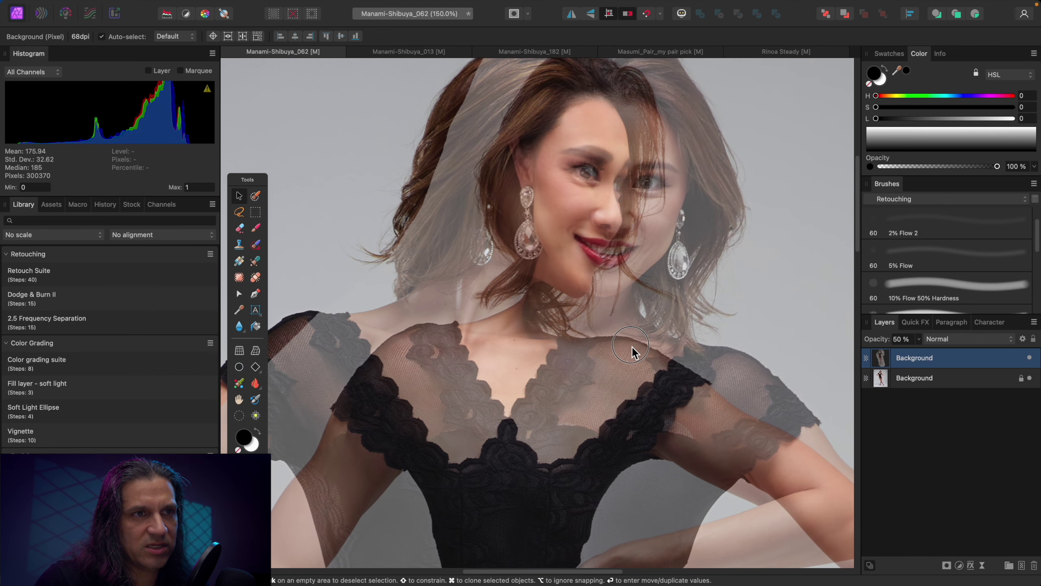
key(super+0)
drag(642, 365, 704, 358)
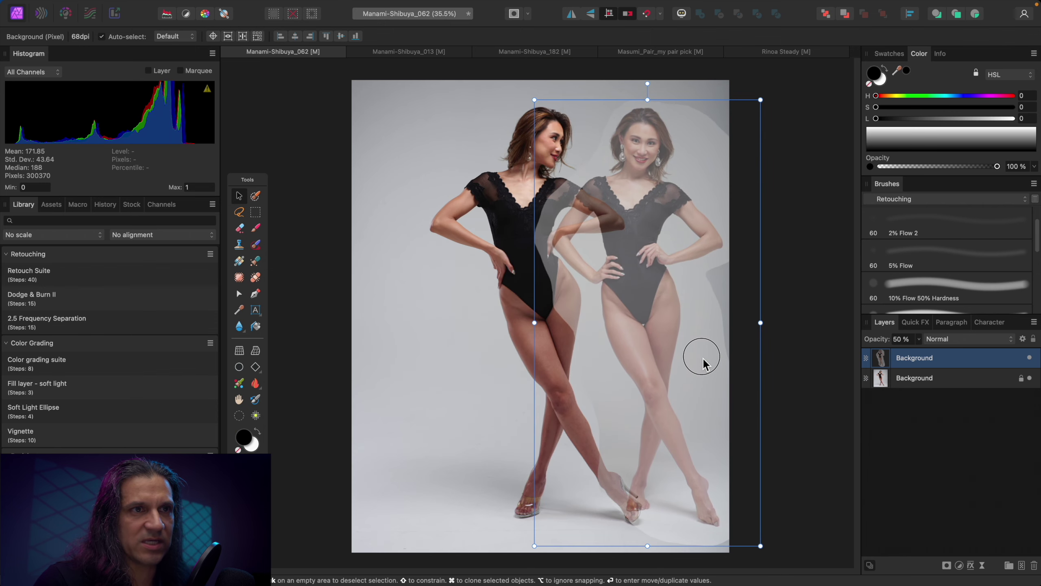
- Move the pasted figure back over the original model and align the neck and shoulders
drag(702, 360, 580, 349)
key(super+1)
scroll(580, 348, up, 6)
scroll(580, 347, down, 1)
mouse_move(592, 391)
mouse_down()
mouse_move(602, 383)
mouse_move(582, 393)
mouse_move(588, 383)
mouse_move(578, 385)
mouse_move(599, 383)
mouse_move(581, 377)
mouse_move(599, 380)
mouse_move(581, 386)
mouse_move(587, 400)
mouse_up()
scroll(596, 397, down, 1)
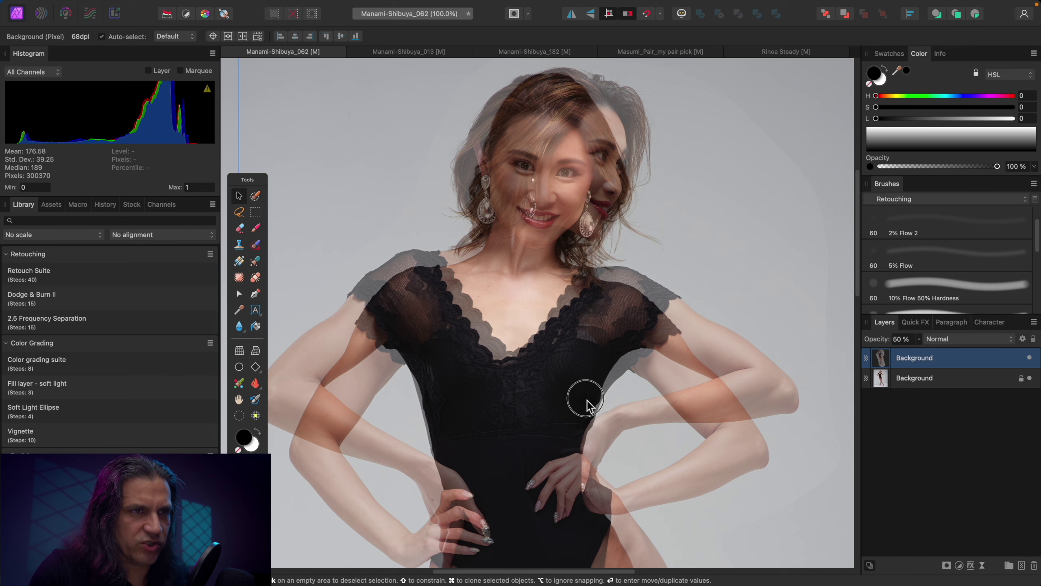
drag(587, 400, 587, 386)
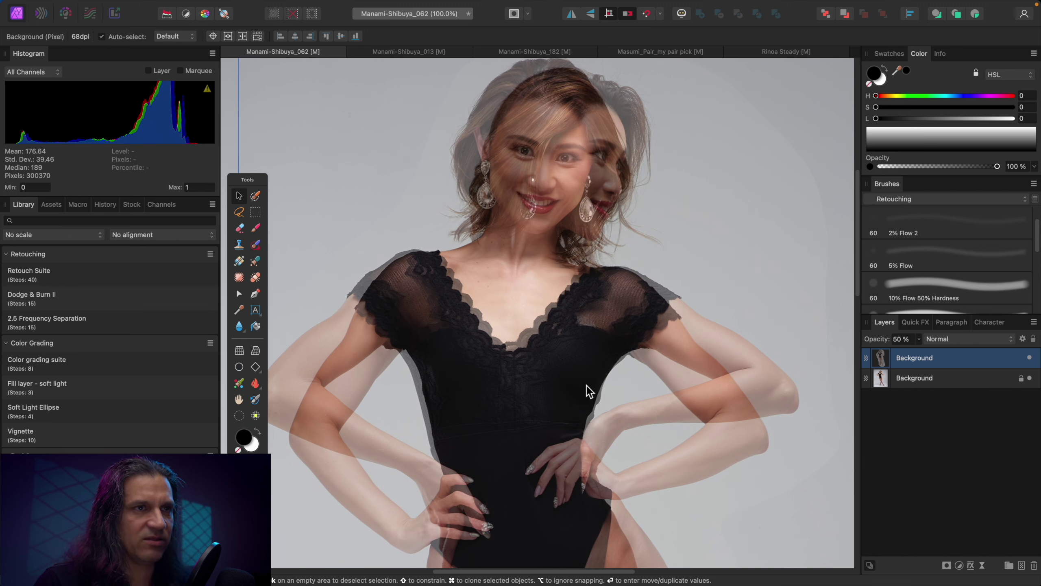
- Restore the pasted layer's opacity to 100%
click(919, 338)
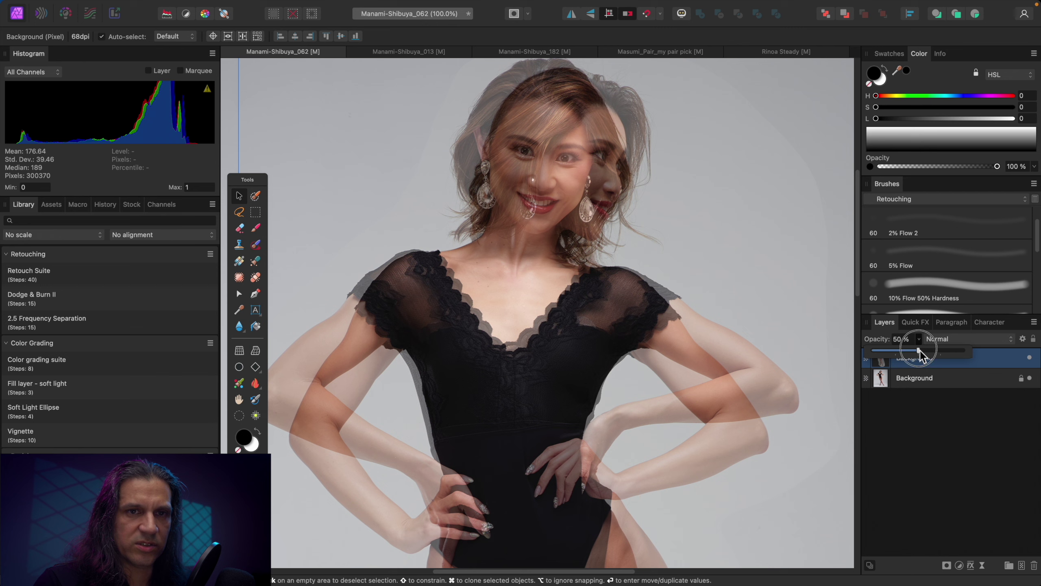
drag(918, 352, 980, 360)
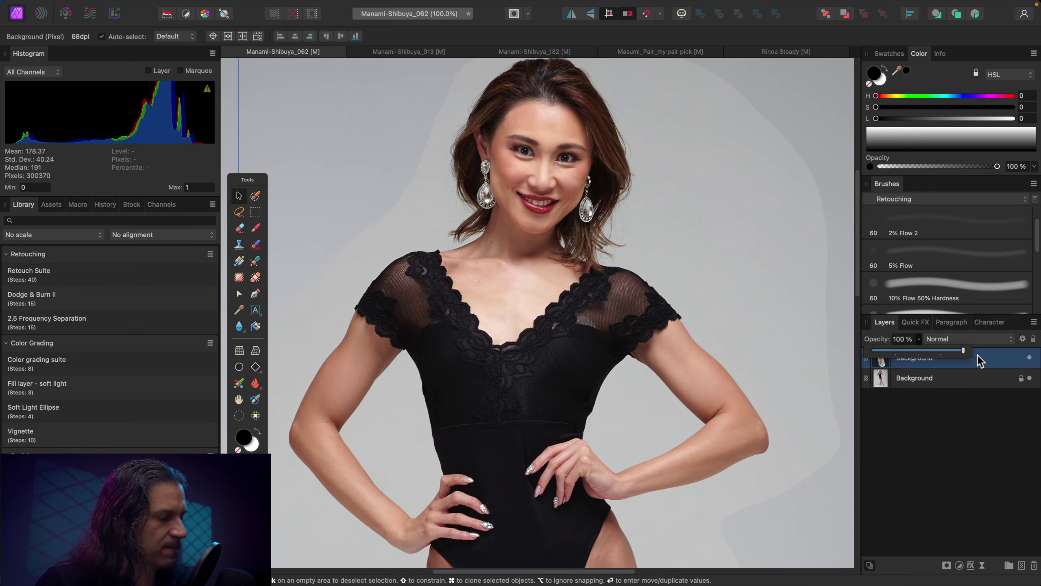
key(super+0)
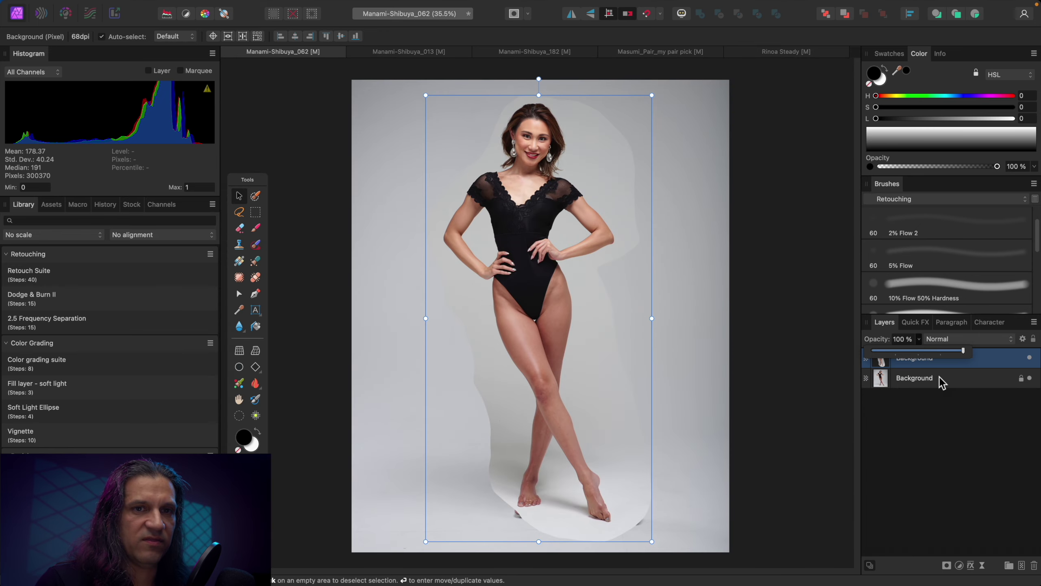
click(976, 384)
- Add a mask to the pasted layer and invert it to hide the whole pasted figure
click(977, 363)
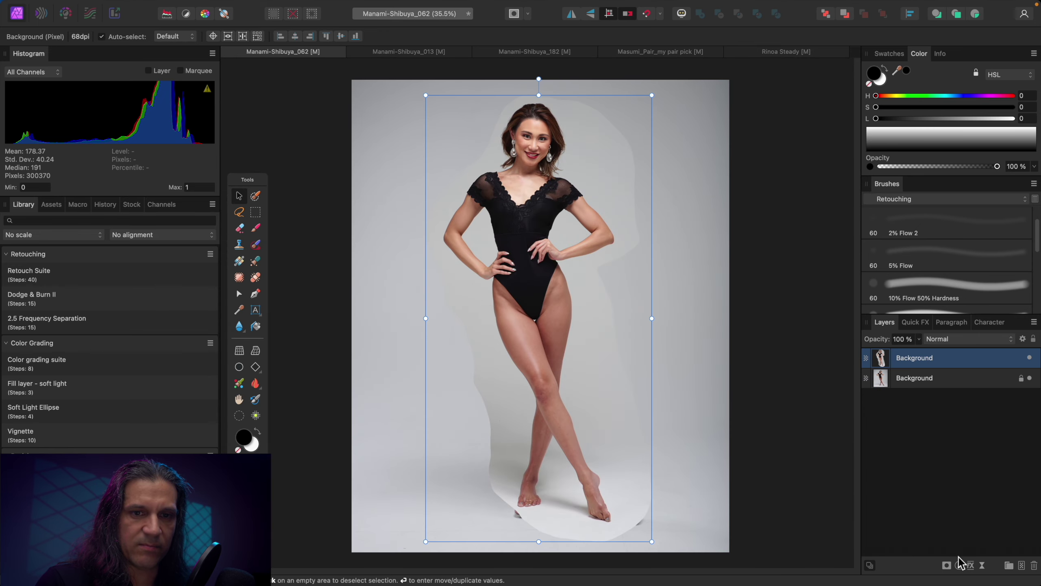
click(947, 566)
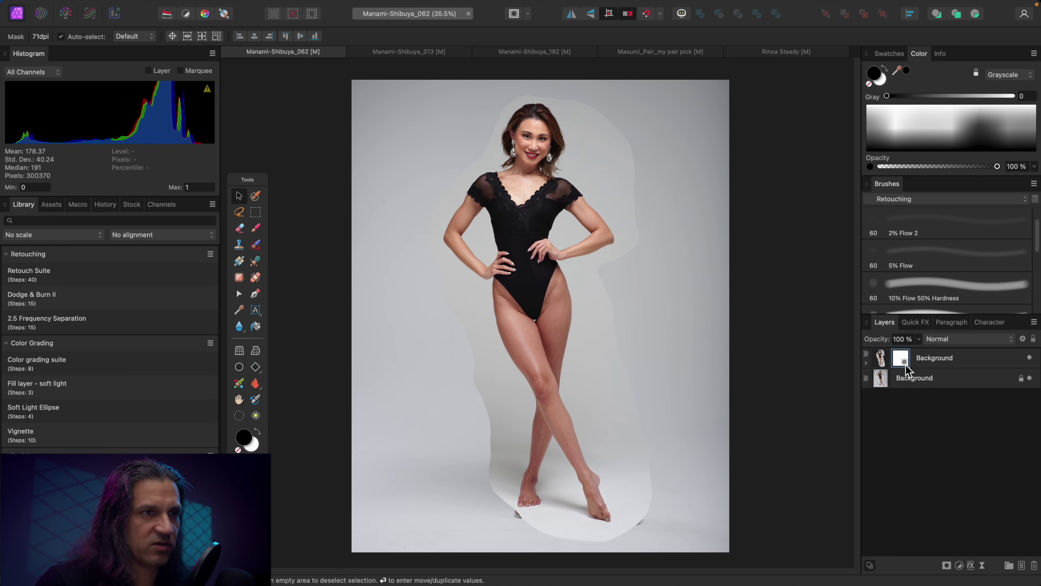
click(221, 6)
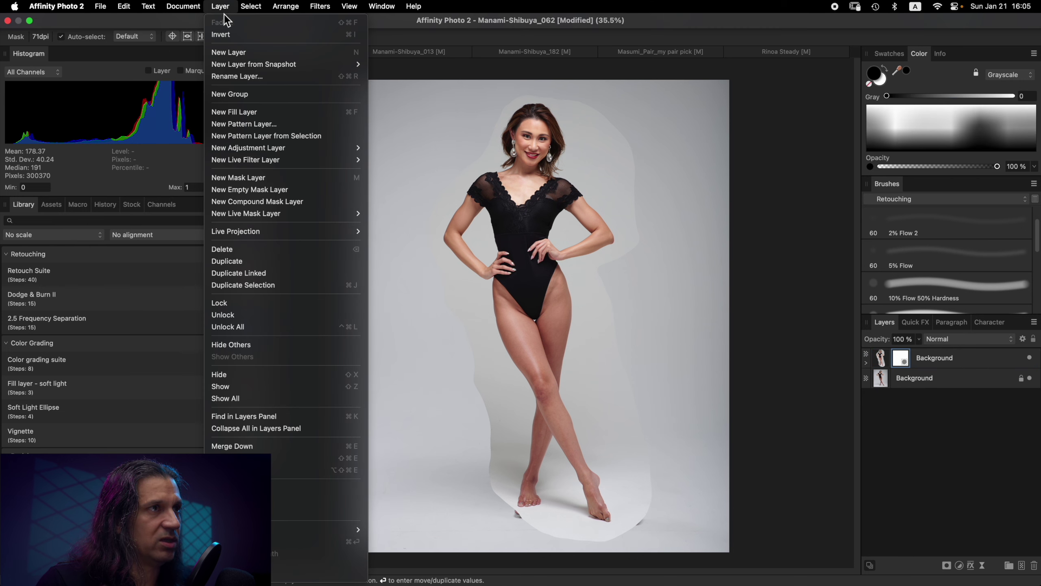
click(230, 36)
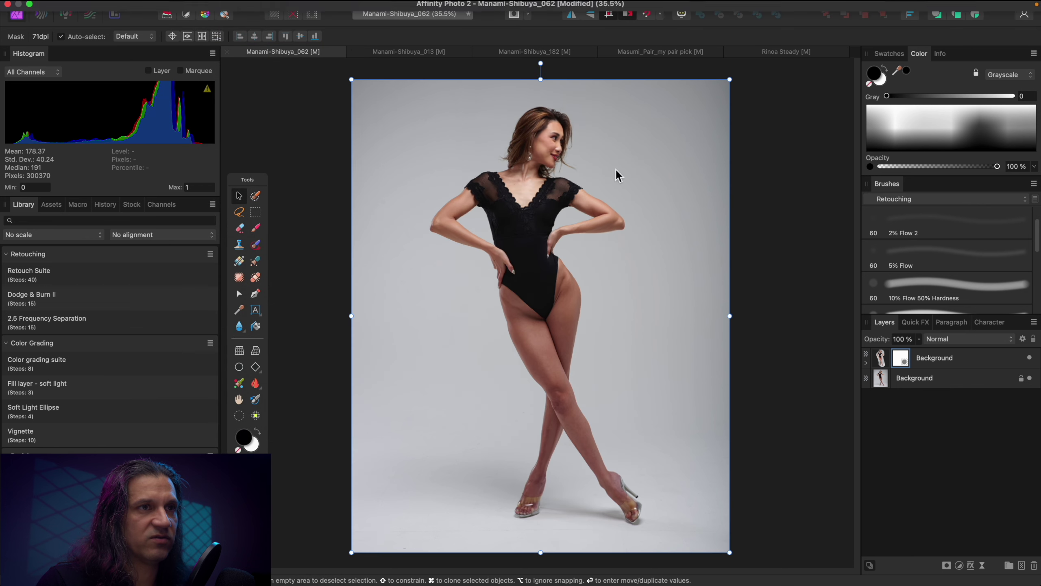
- Paint white on the pasted layer's mask with a brush about 400 px wide to reveal the front-facing head
click(867, 364)
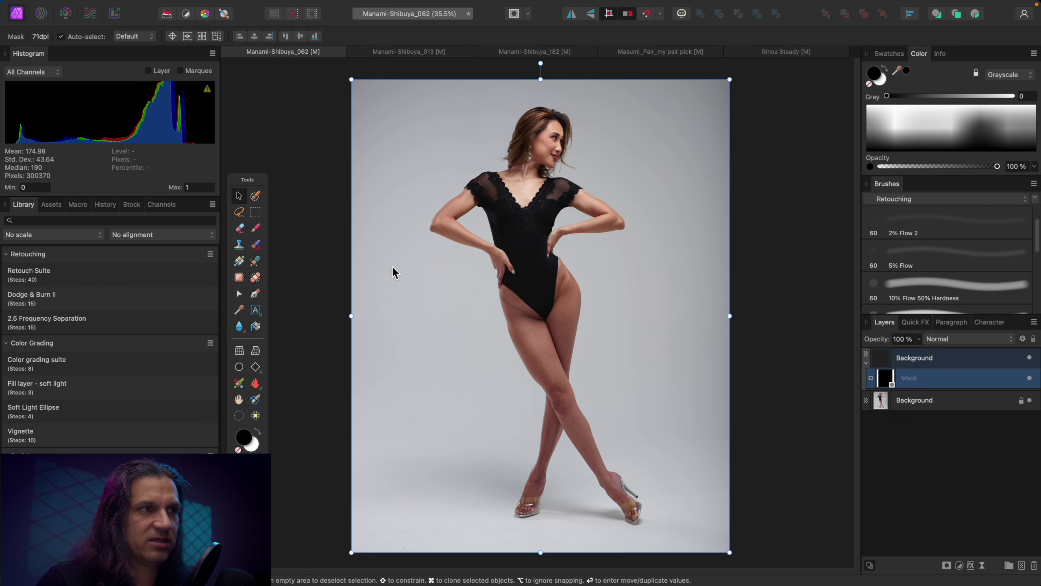
click(255, 227)
key(x)
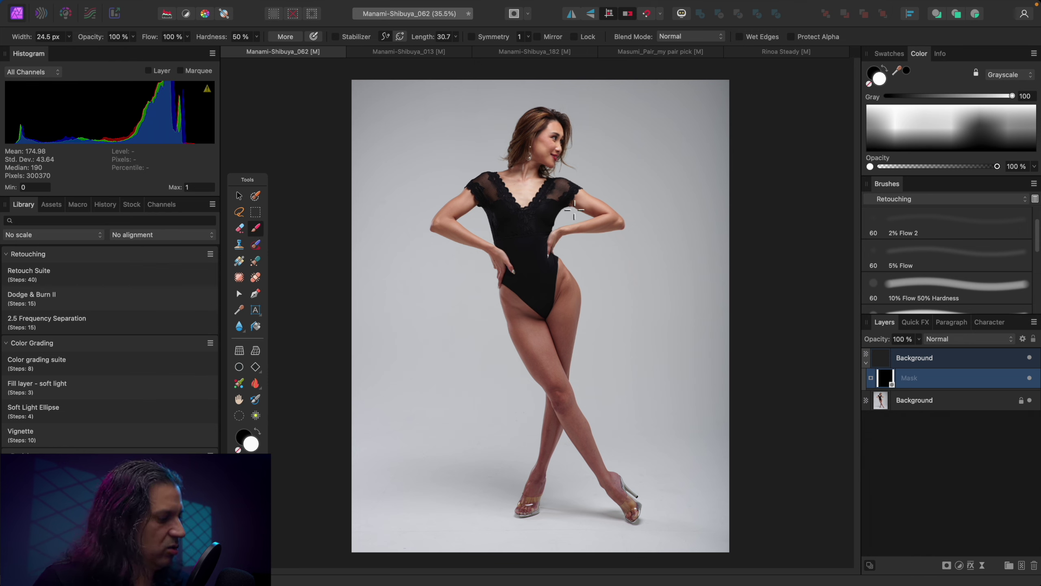
key(bracketright)
key(bracketright)
key(bracketright)
mouse_move(537, 126)
mouse_down()
mouse_move(529, 136)
mouse_move(559, 133)
mouse_move(556, 165)
mouse_move(504, 140)
mouse_move(523, 107)
mouse_move(558, 131)
mouse_up()
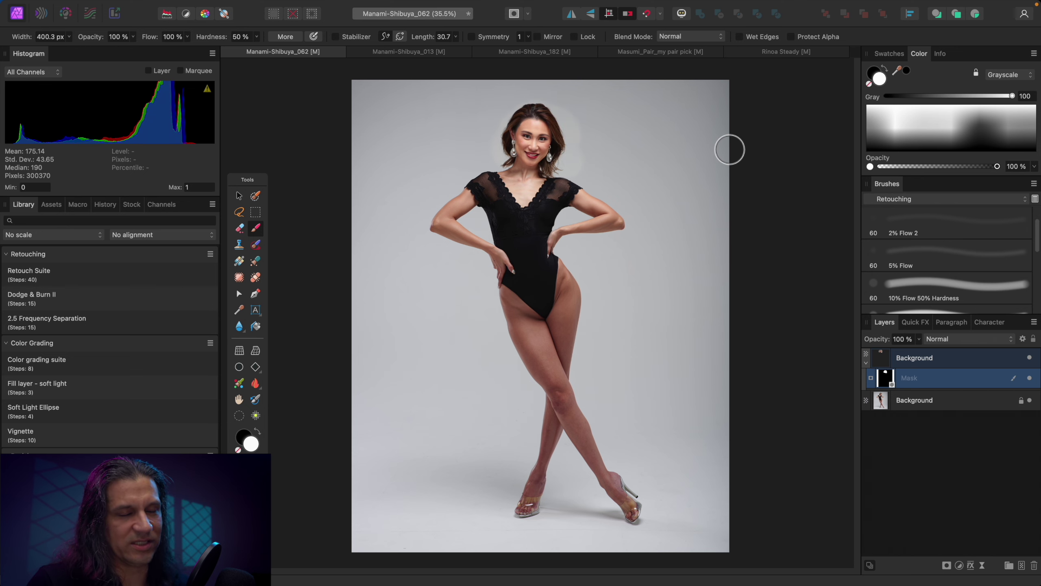
- Extend the white area of the mask around the hair and neck, reducing the brush to about 340 px
key(super+equal)
key(super+equal)
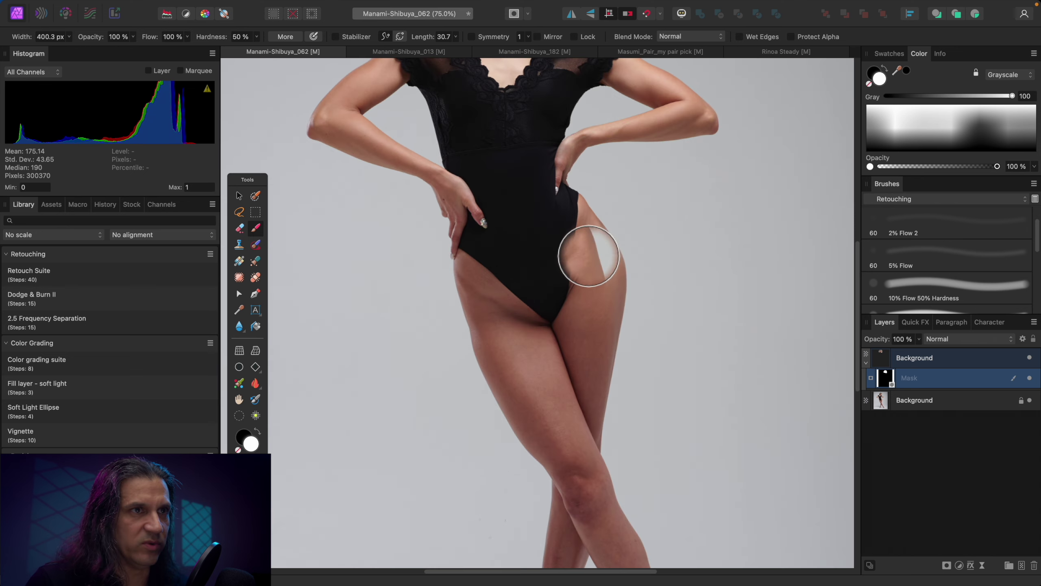
key(super+equal)
drag(614, 197, 629, 330)
key(super+equal)
drag(649, 291, 699, 280)
mouse_move(660, 237)
mouse_down()
mouse_move(672, 261)
mouse_move(636, 374)
mouse_up()
key(bracketleft)
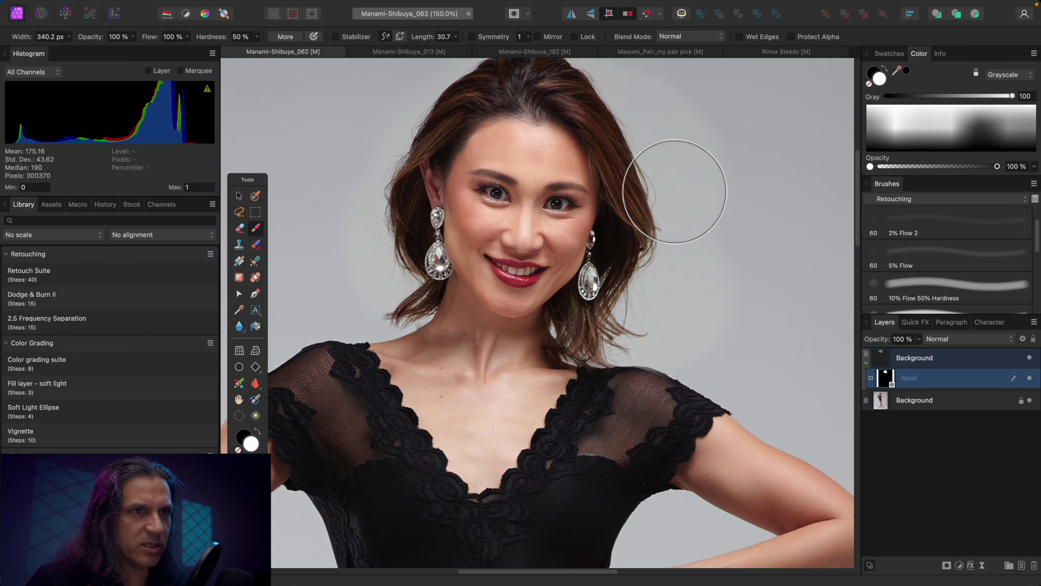
key(super+minus)
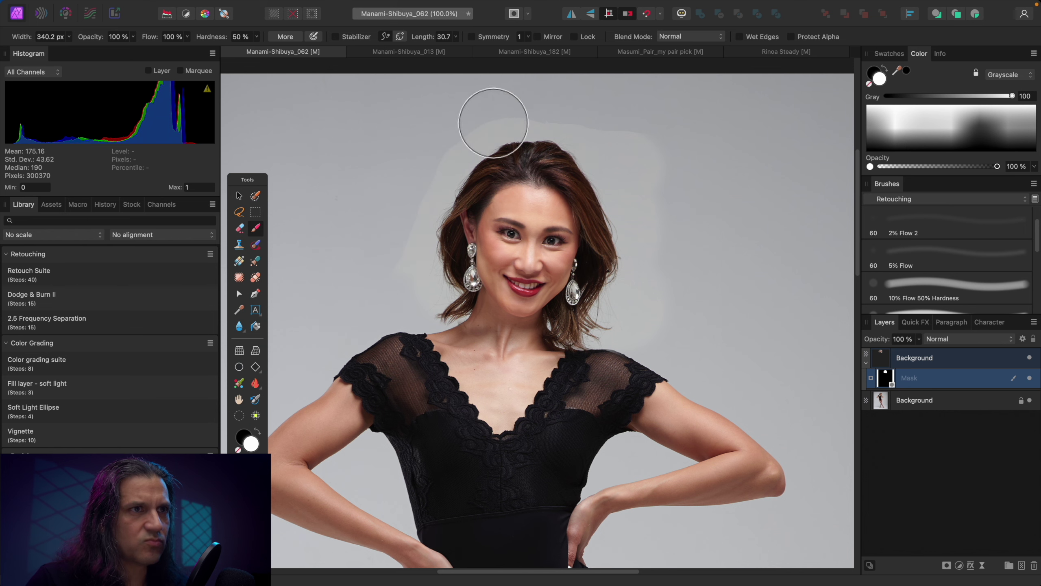
key(super+minus)
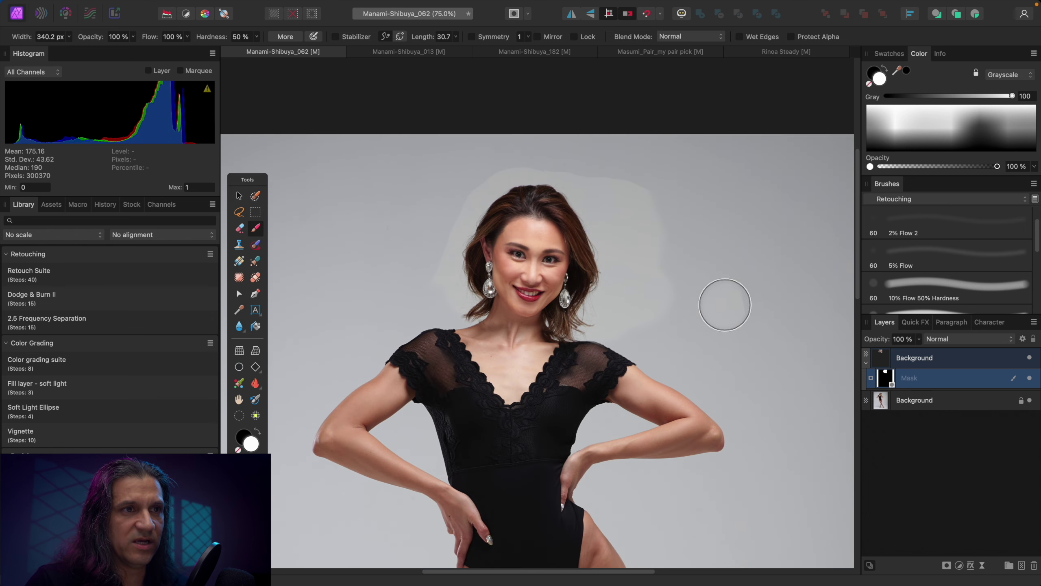
- Paint black on the mask with a brush about 246 px wide to trim the light patch on the photo's right side
key(x)
key(bracketleft)
key(bracketleft)
mouse_move(638, 205)
mouse_down()
mouse_move(615, 200)
mouse_move(657, 305)
mouse_move(619, 216)
mouse_move(681, 275)
mouse_move(653, 328)
mouse_up()
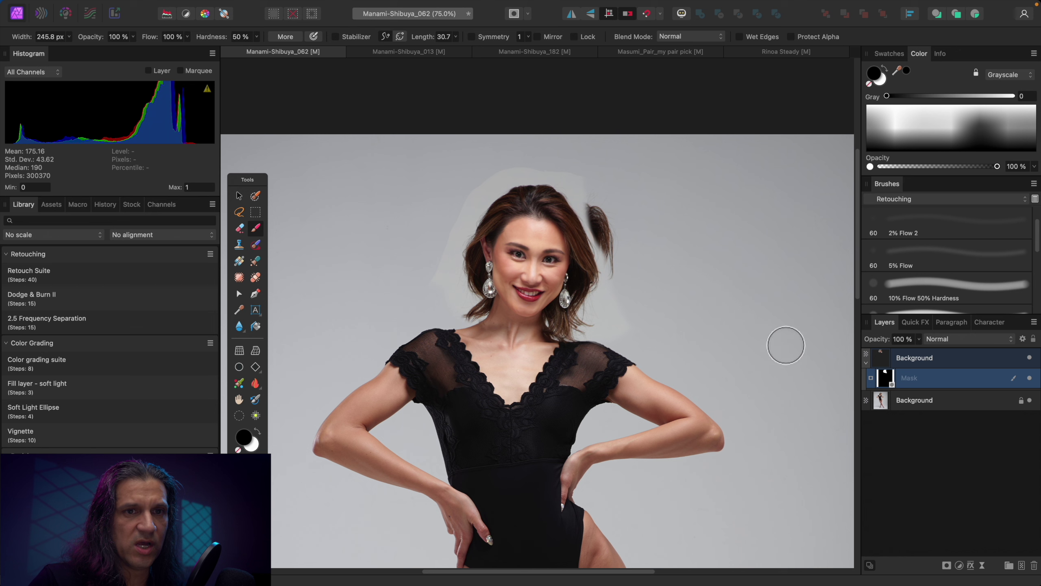
- Hide the pasted head layer and add an empty pixel layer above the original photo
click(1030, 358)
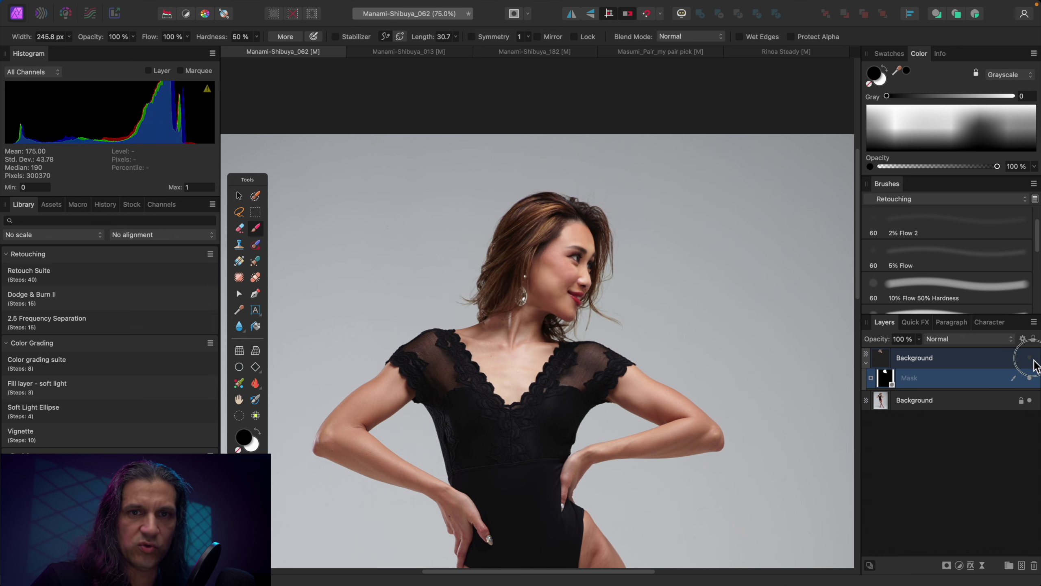
click(991, 402)
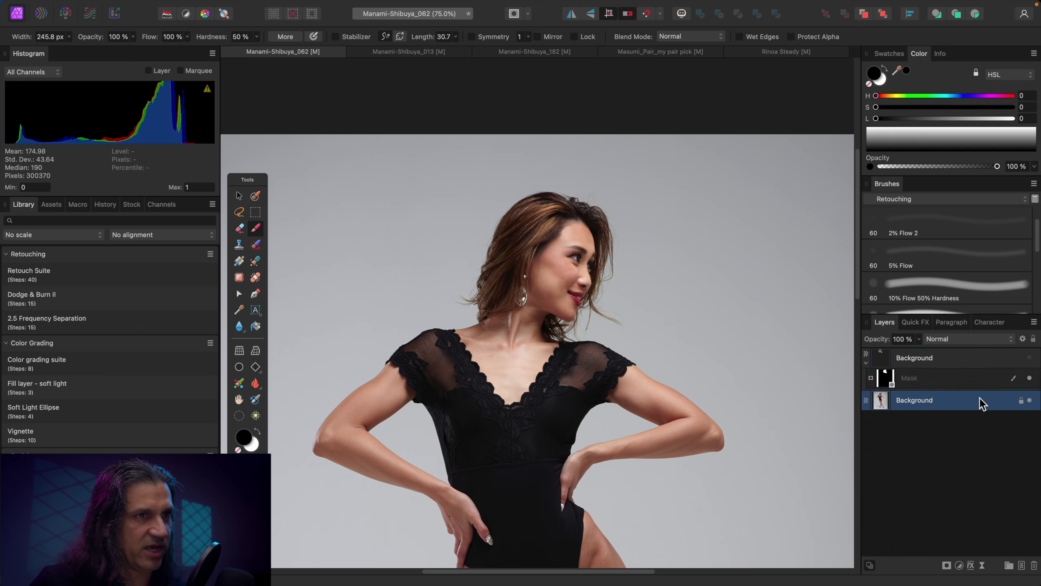
key(super+shift+n)
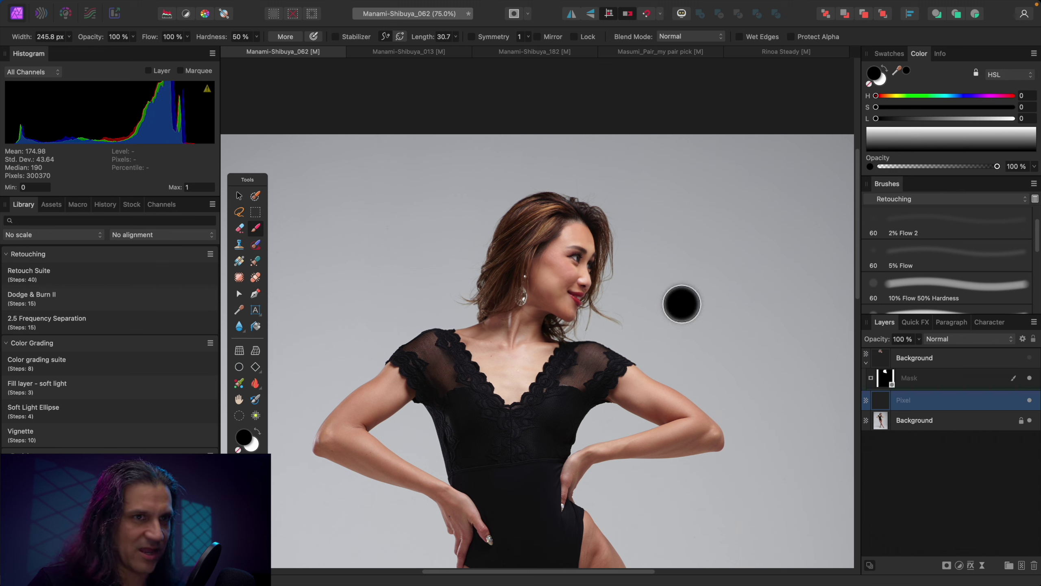
- Clone backdrop over both sides of the original head on the new pixel layer, using the Mask Brush at about 238 px
key(s)
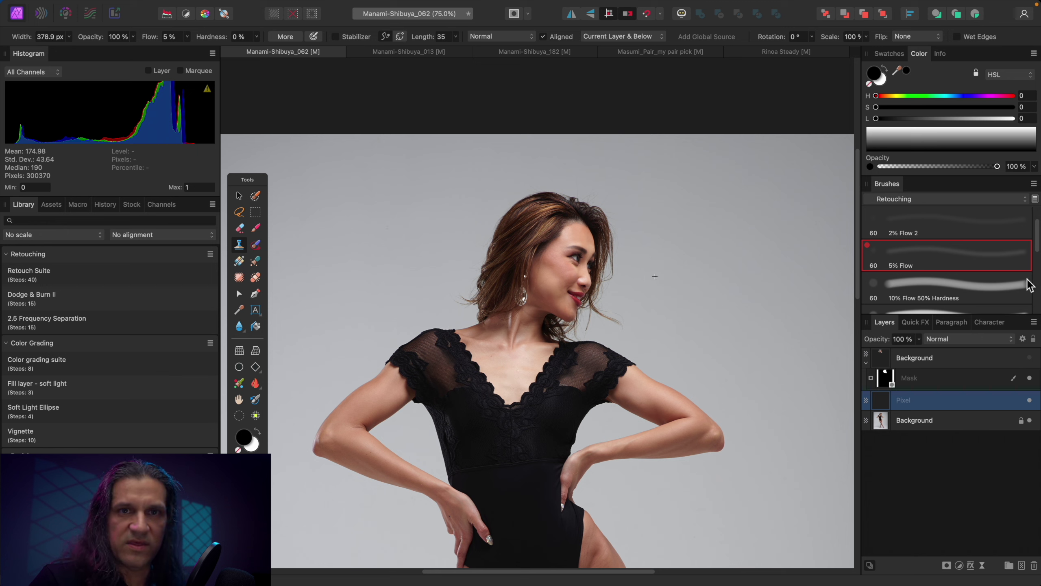
drag(1039, 246, 1039, 277)
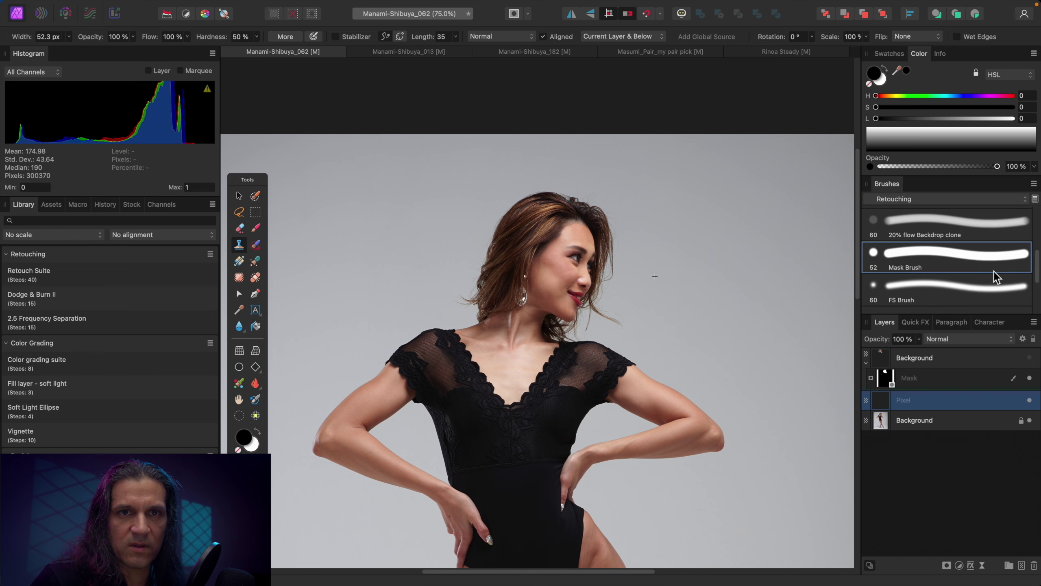
alt+click(652, 274)
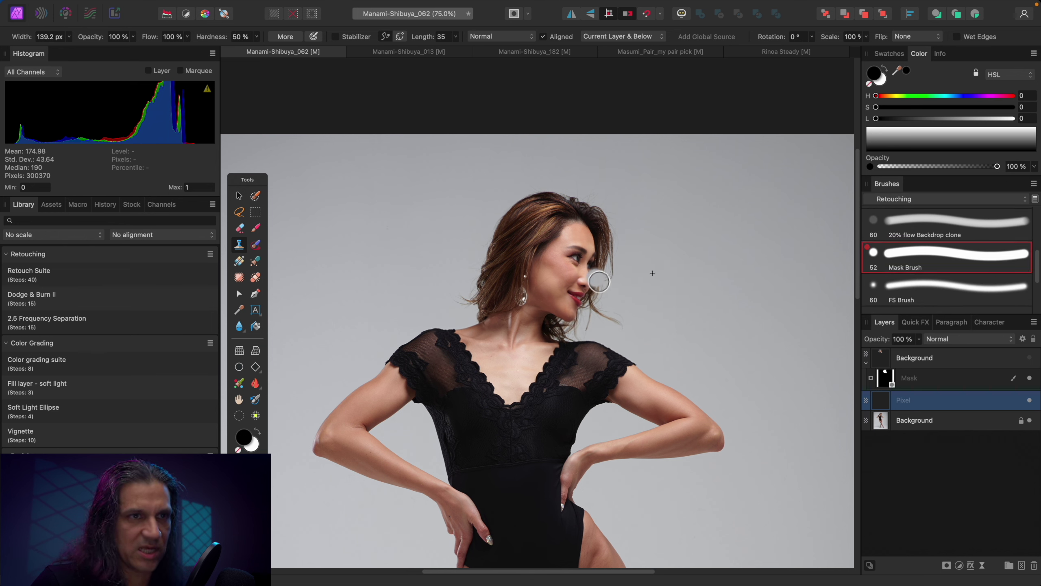
key(bracketright)
key(bracketright)
key(bracketright)
key(bracketright)
mouse_move(597, 262)
mouse_down()
mouse_move(585, 218)
mouse_move(600, 217)
mouse_move(591, 285)
mouse_move(601, 305)
mouse_up()
alt+click(441, 272)
mouse_move(478, 294)
mouse_down()
mouse_move(483, 242)
mouse_move(498, 230)
mouse_move(484, 205)
mouse_up()
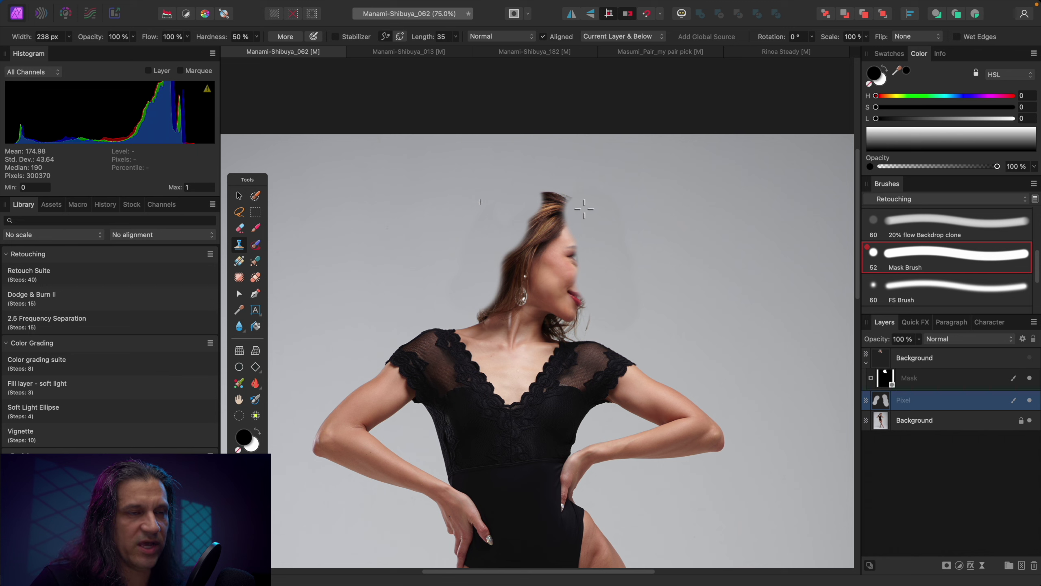
- Clone backdrop over the original head's crown, facial profile and loose hair, using a smaller brush for the edges
alt+click(608, 184)
mouse_move(588, 201)
mouse_down()
mouse_move(551, 208)
mouse_move(581, 244)
mouse_up()
alt+click(610, 211)
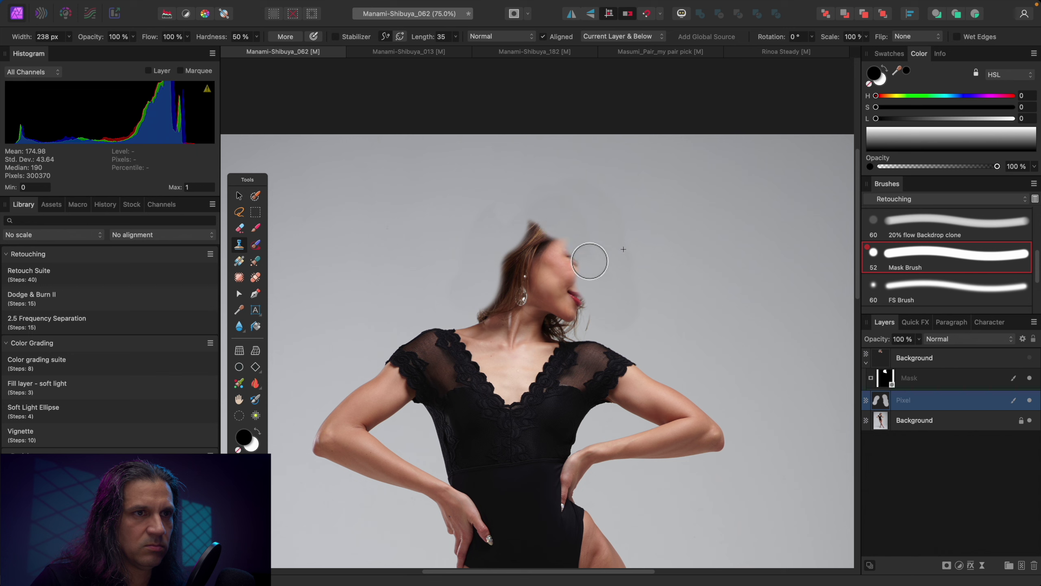
alt+click(605, 294)
key(bracketleft)
key(bracketleft)
mouse_move(597, 319)
mouse_down()
mouse_move(594, 308)
mouse_move(575, 321)
mouse_move(599, 319)
mouse_move(558, 314)
mouse_move(563, 324)
mouse_move(570, 328)
mouse_move(551, 303)
mouse_move(581, 265)
mouse_move(542, 228)
mouse_up()
key(bracketright)
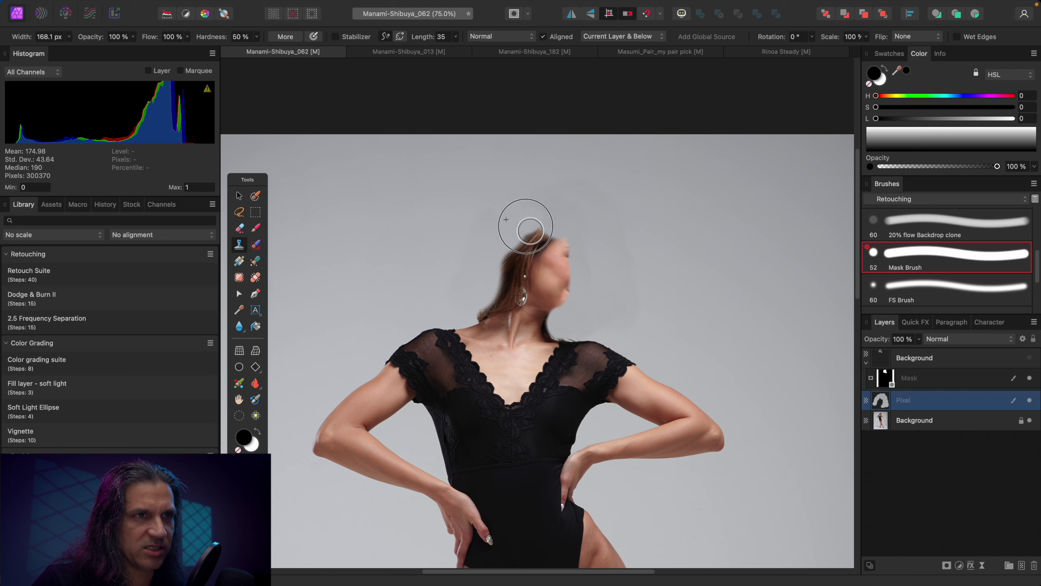
- Blend the cloned backdrop around the head using the 5% Flow clone brush, enlarged to about 562 px
scroll(1037, 252, up, 5)
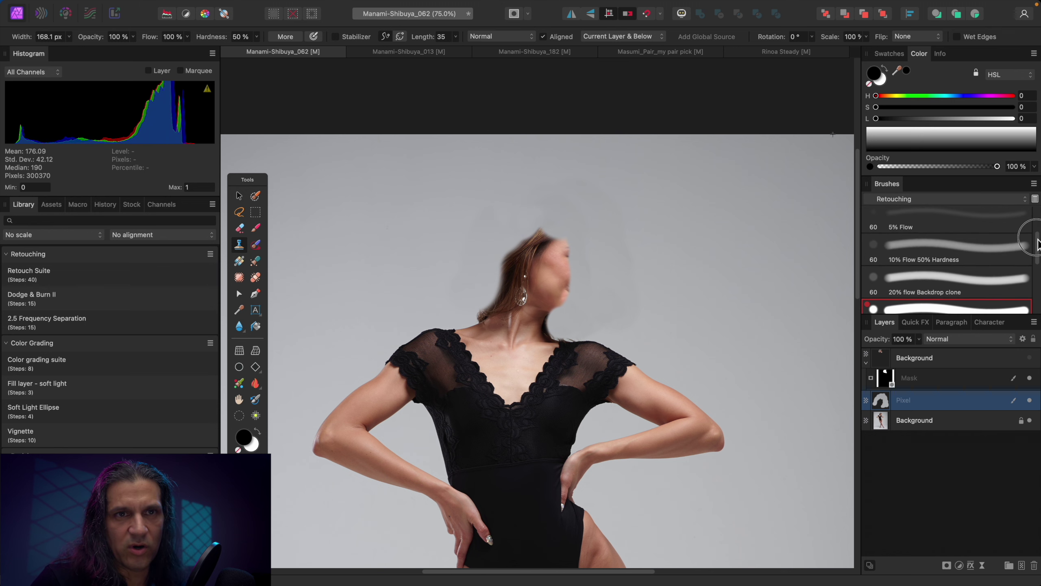
click(997, 229)
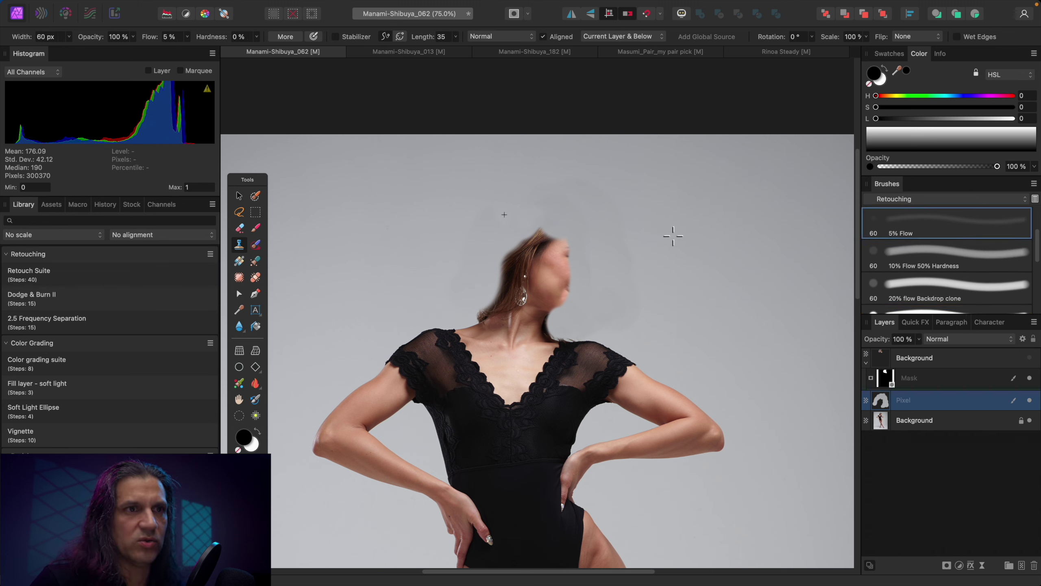
key(bracketright)
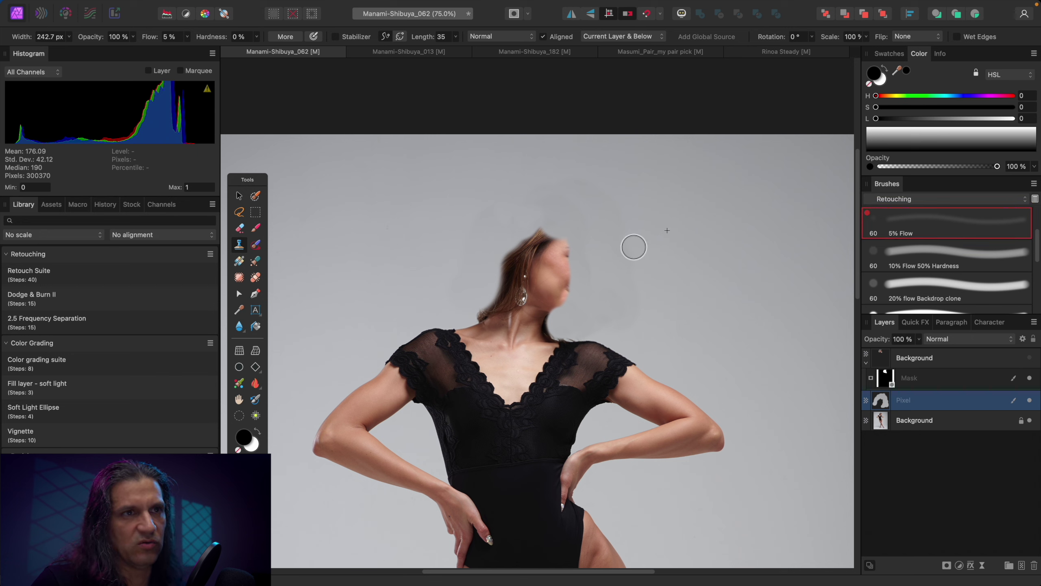
drag(607, 208, 573, 195)
mouse_move(629, 261)
mouse_down()
mouse_move(637, 291)
mouse_move(660, 292)
mouse_move(604, 236)
mouse_move(639, 284)
mouse_move(612, 297)
mouse_move(622, 263)
mouse_move(575, 210)
mouse_move(613, 267)
mouse_up()
key(bracketright)
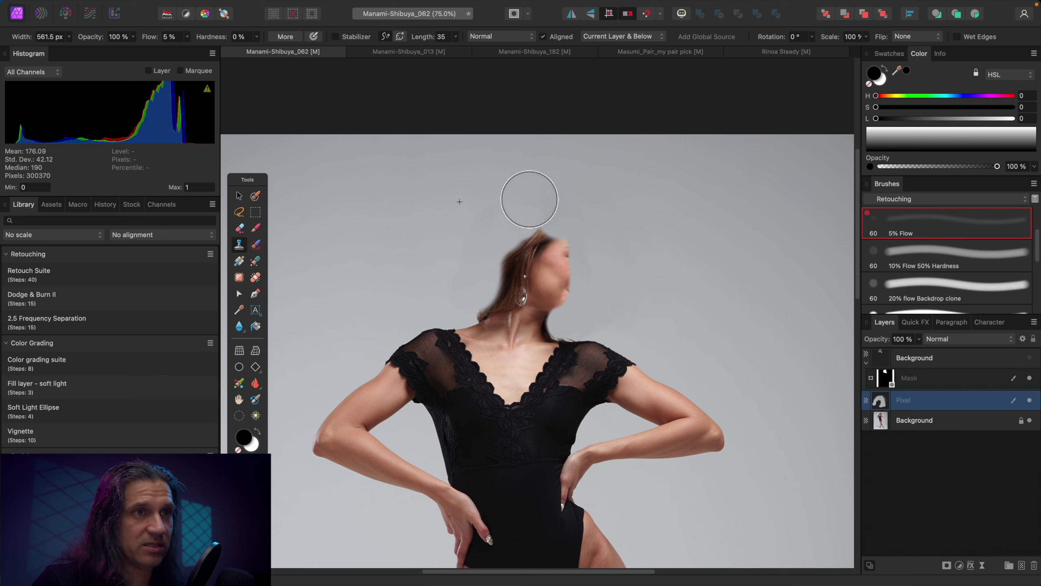
alt+click(677, 201)
mouse_move(577, 215)
mouse_down()
mouse_move(546, 216)
mouse_move(600, 233)
mouse_move(598, 260)
mouse_move(607, 232)
mouse_move(635, 298)
mouse_up()
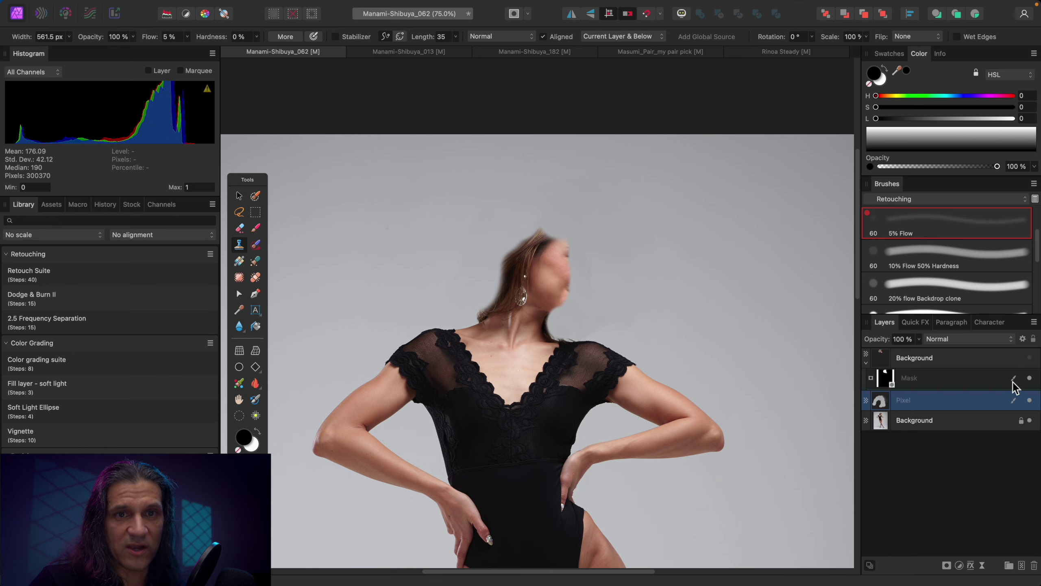
- Show the pasted head layer again and paint black on its mask to remove the light halo on the photo's right side
click(1029, 358)
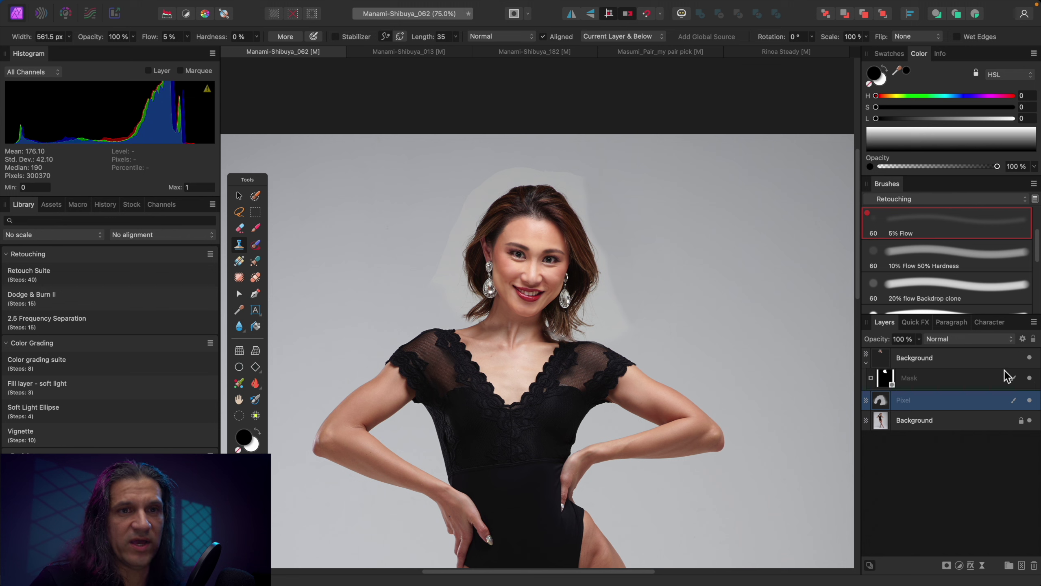
click(884, 385)
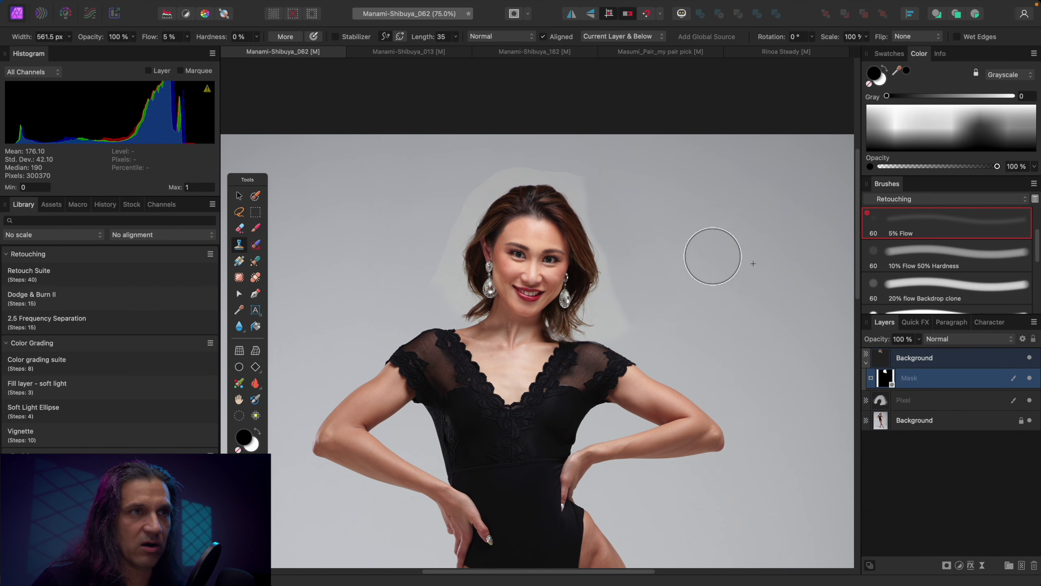
key(b)
key(bracketleft)
key(bracketleft)
key(bracketleft)
key(bracketleft)
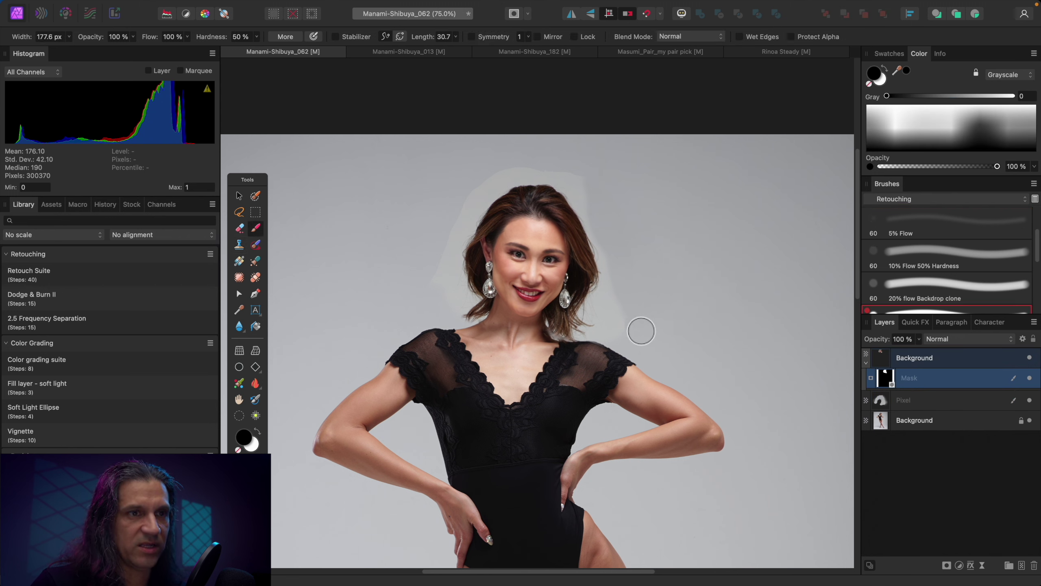
key(bracketright)
key(bracketright)
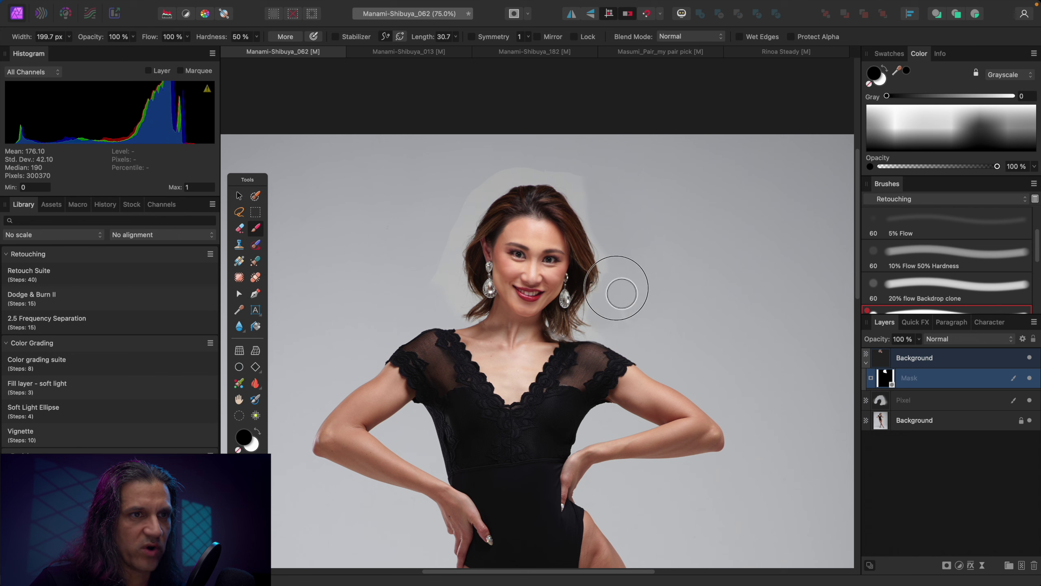
drag(627, 242, 585, 187)
- Mask out the light halo above the head and down the photo's left side with a brush about 264 px wide
key(bracketright)
key(bracketright)
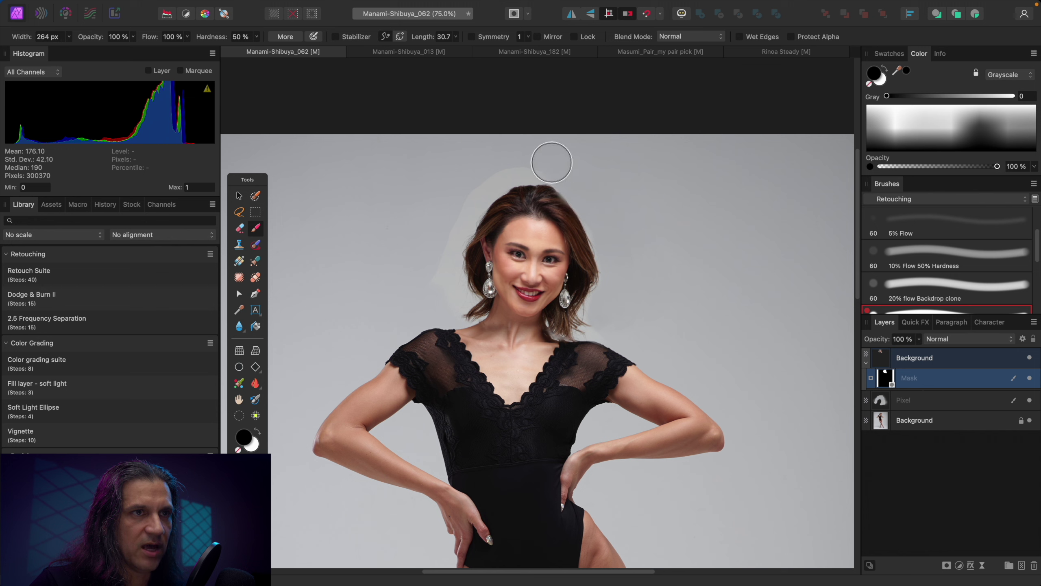
mouse_move(504, 161)
mouse_down()
mouse_move(462, 196)
mouse_move(449, 238)
mouse_up()
- Restore hair at the crown with a white brush about 138 px wide, and mask out the left-side halo in black at about 182 px
key(x)
key(bracketleft)
key(bracketleft)
key(bracketleft)
key(bracketleft)
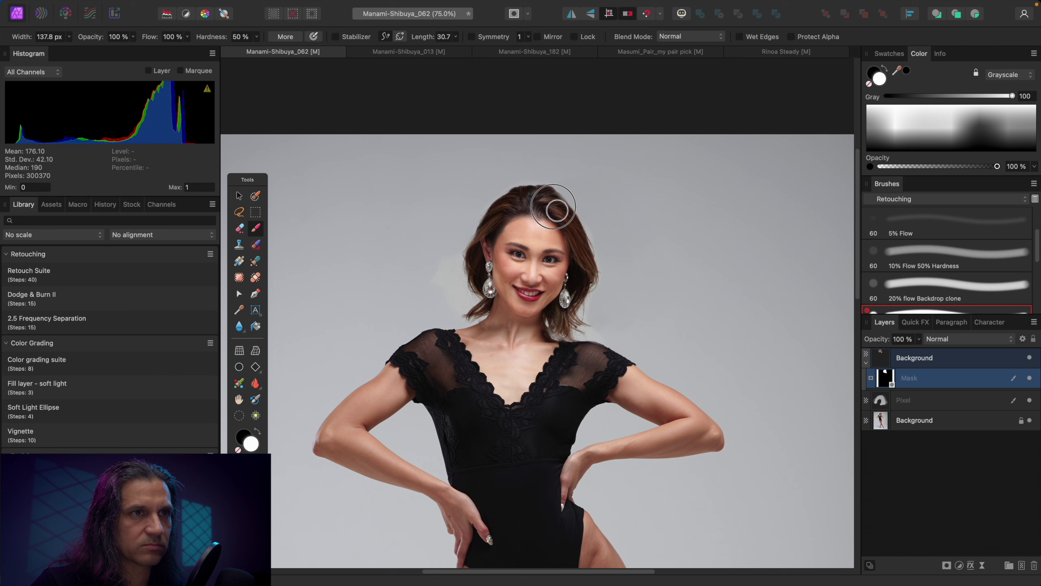
key(x)
key(bracketright)
key(bracketright)
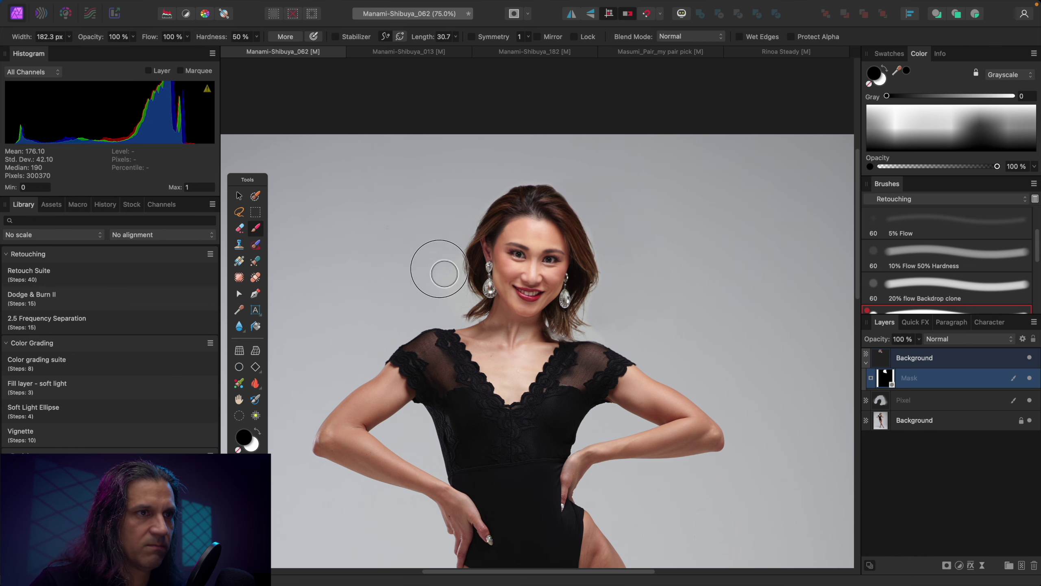
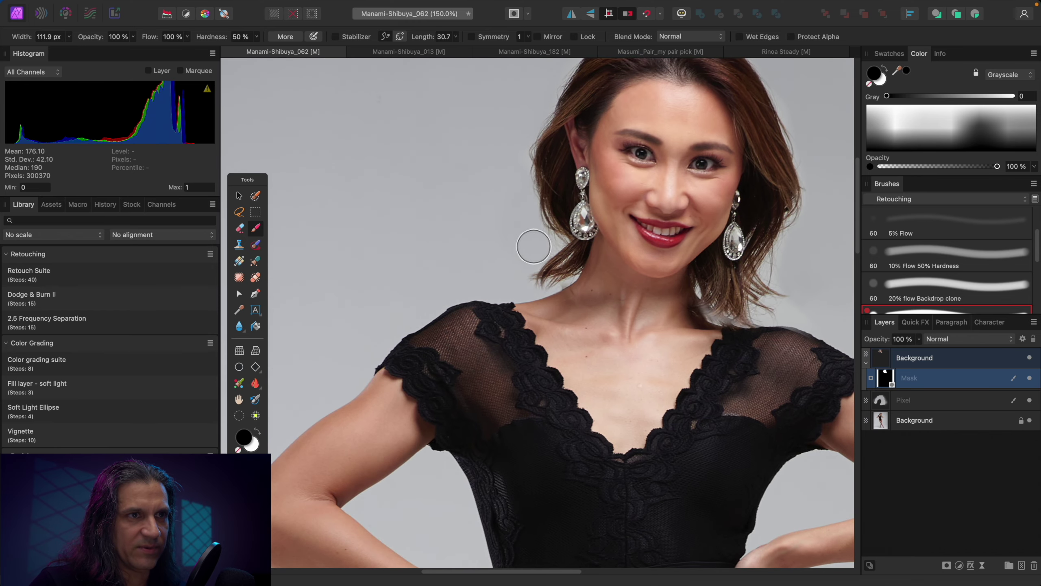
- Compare the pasted head and cloned backdrop against the original photo by hiding and showing both layers
key(super+minus)
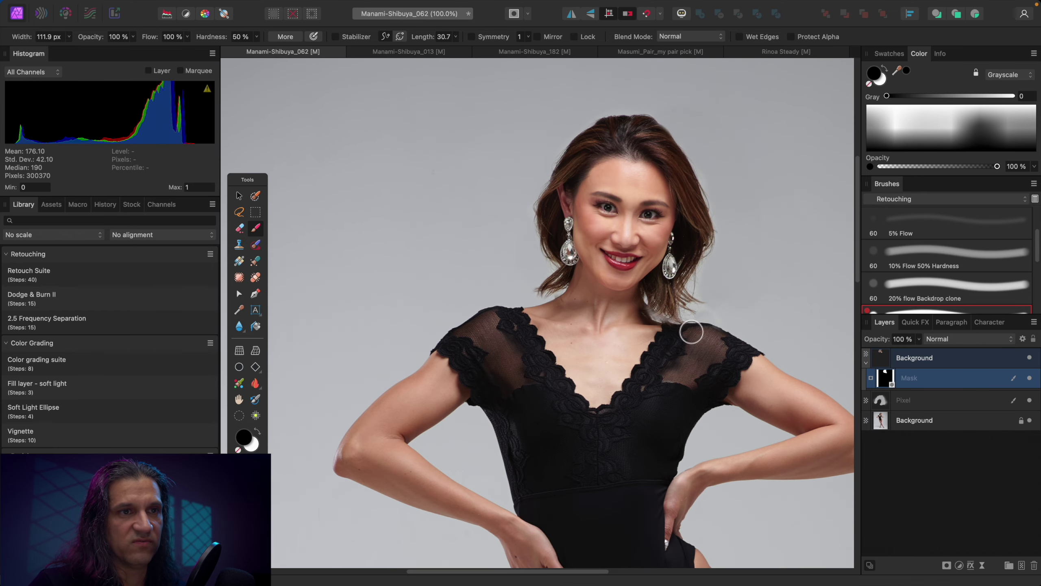
key(super+plus)
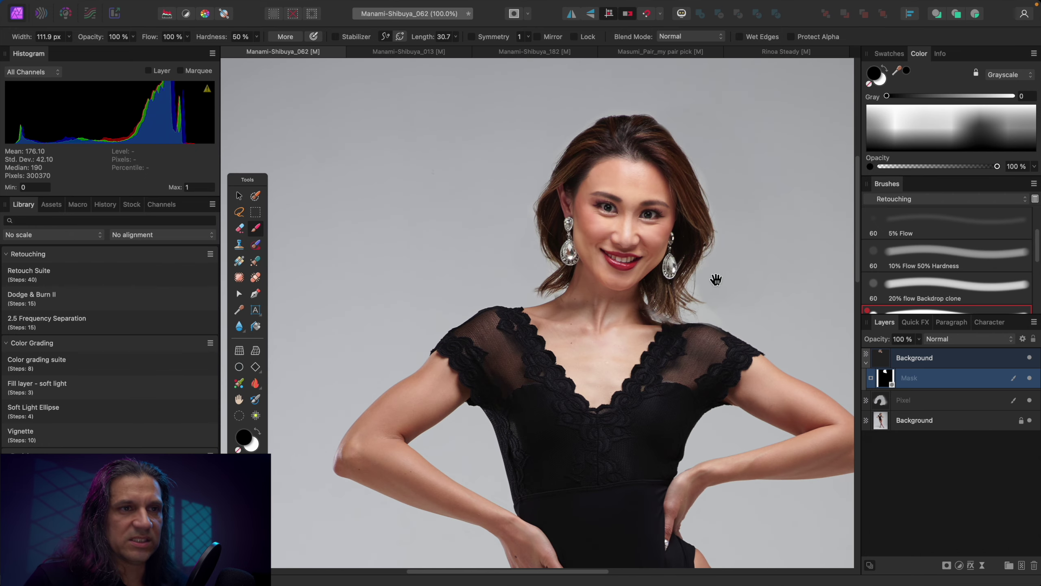
drag(713, 279, 697, 242)
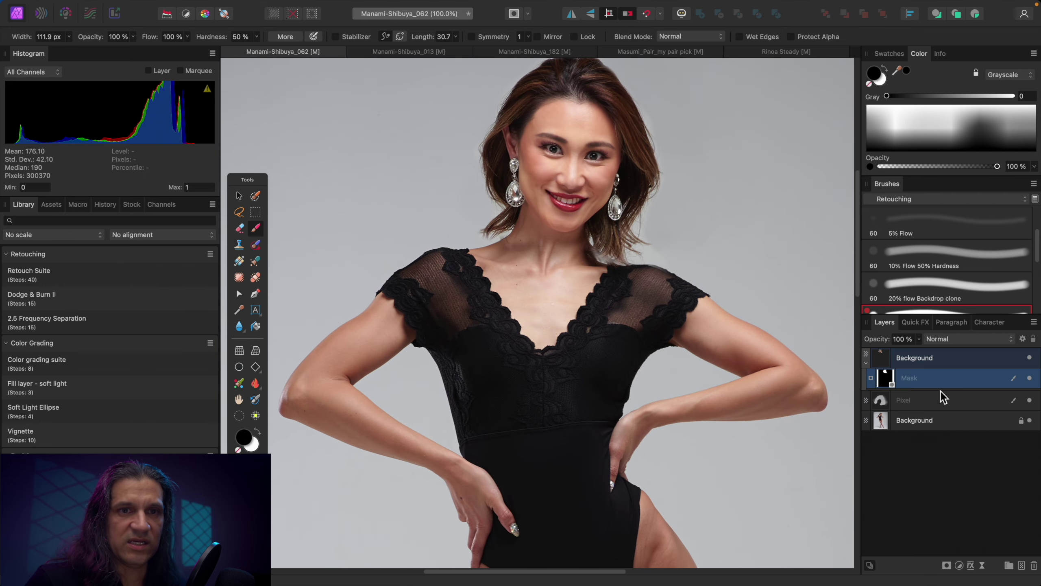
click(1030, 357)
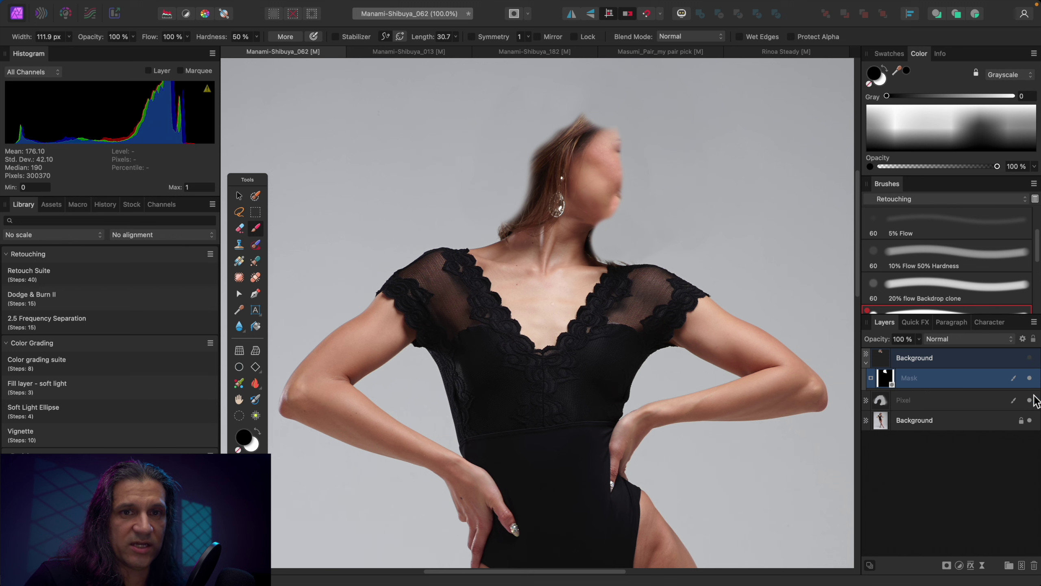
click(1030, 401)
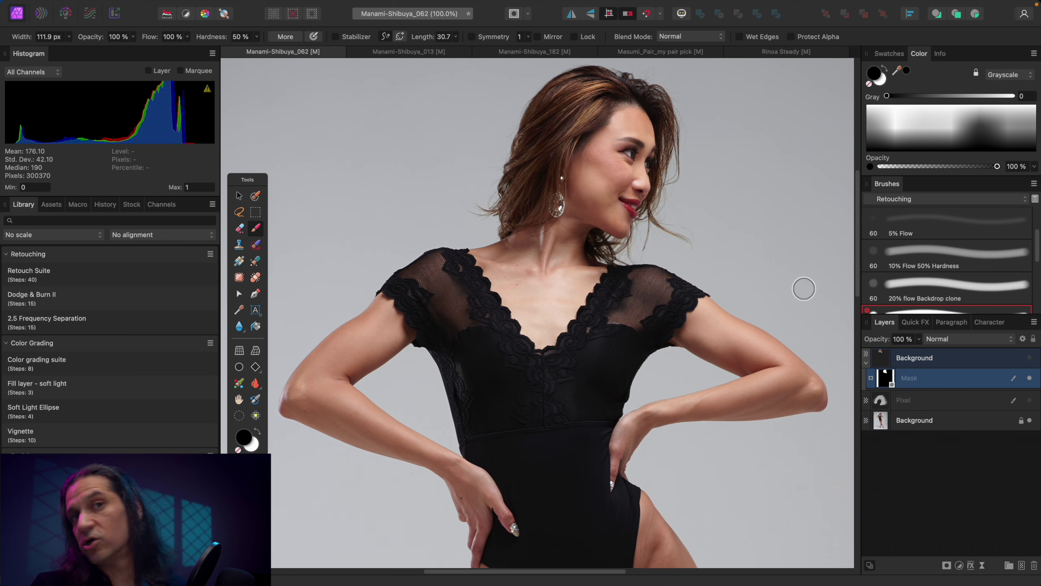
click(1030, 358)
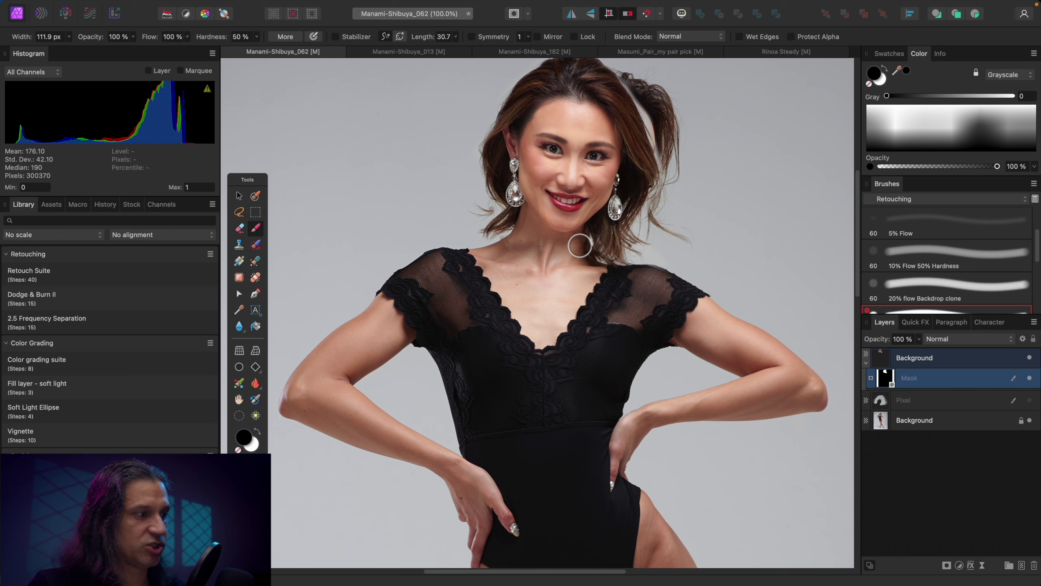
key(x)
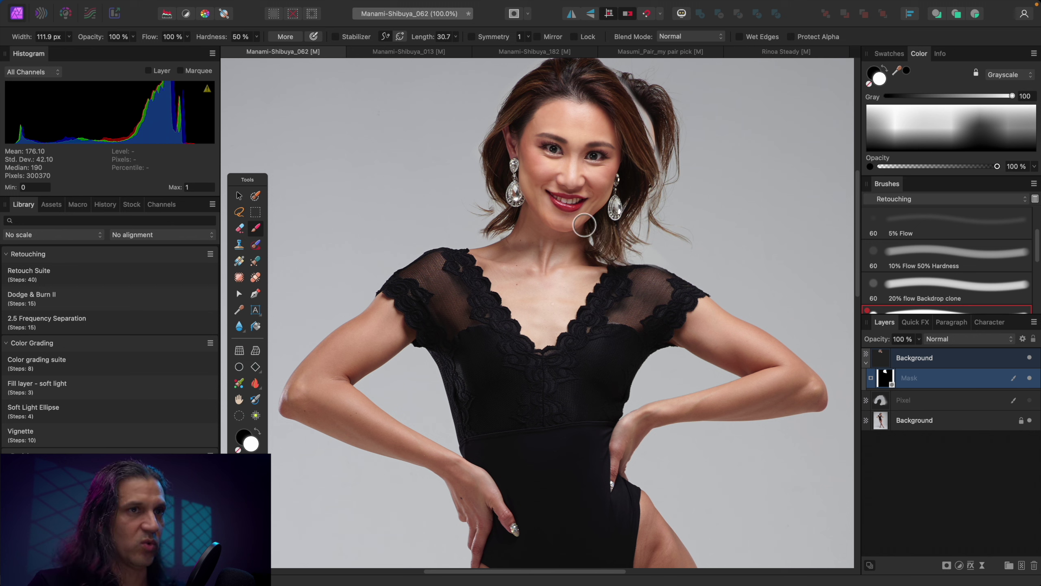
click(1030, 400)
- Paint white on the mask over the base of the neck and the photo's left collarbone, reducing the brush from about 196 to 60 px
key(bracketright)
key(bracketright)
key(bracketright)
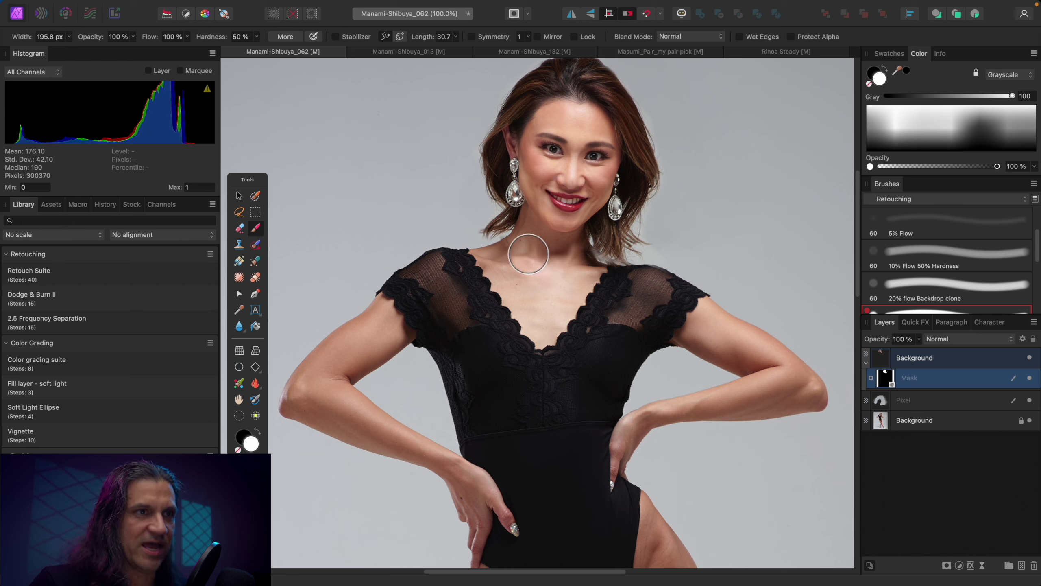
key(bracketleft)
key(bracketleft)
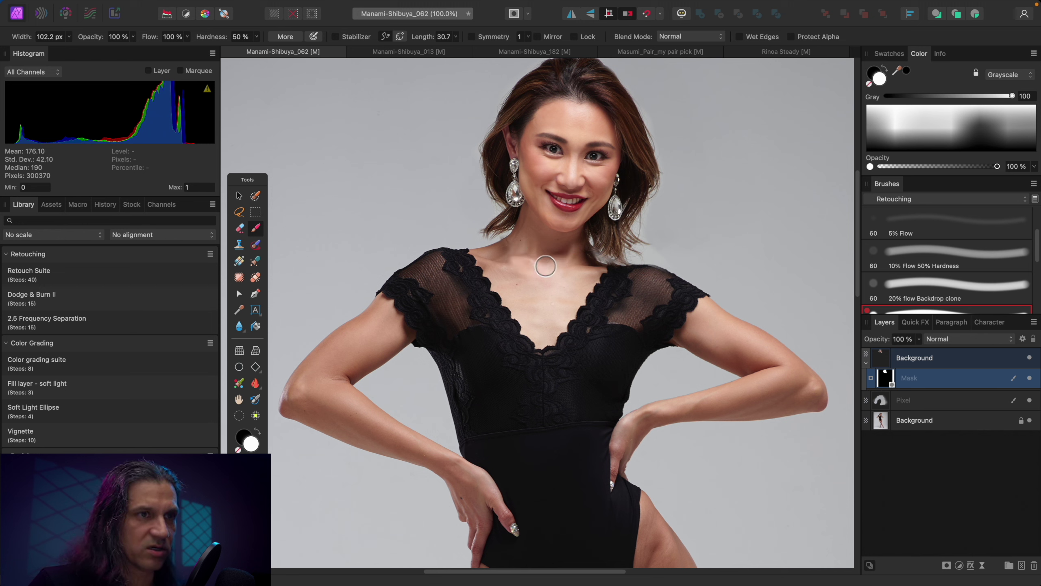
key(bracketleft)
key(bracketleft)
key(bracketleft)
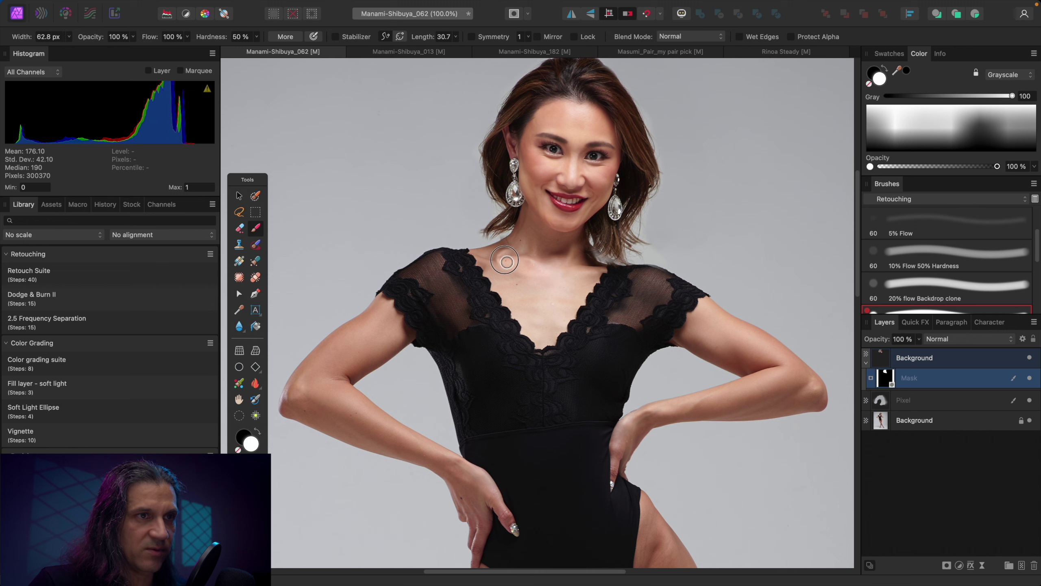
key(bracketright)
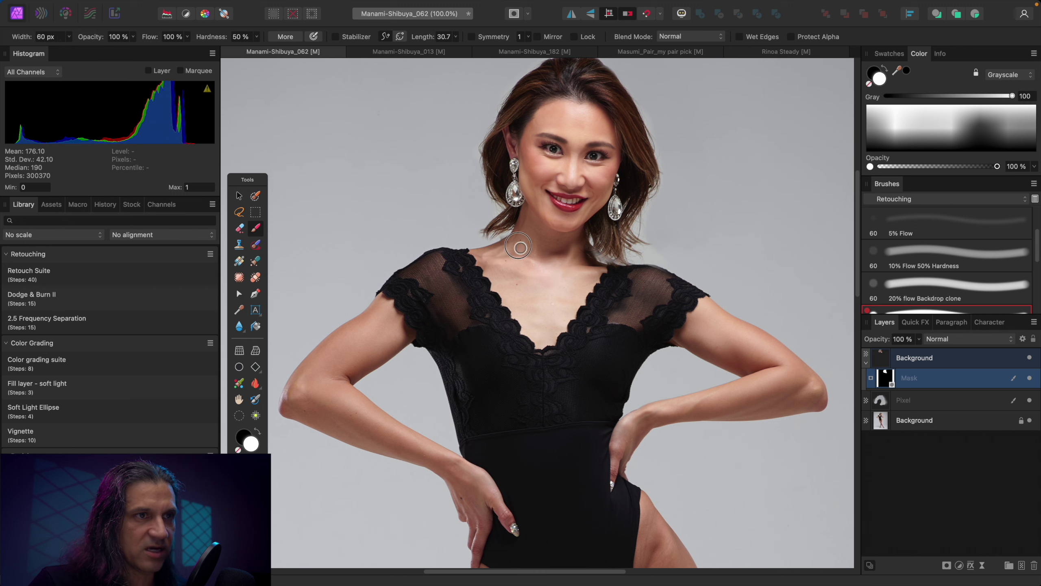
- Reveal the pasted skin beneath the hair on the photo's right side of the neck with a white brush about 57 to 40 px wide
key(bracketright)
key(bracketright)
key(bracketleft)
key(bracketleft)
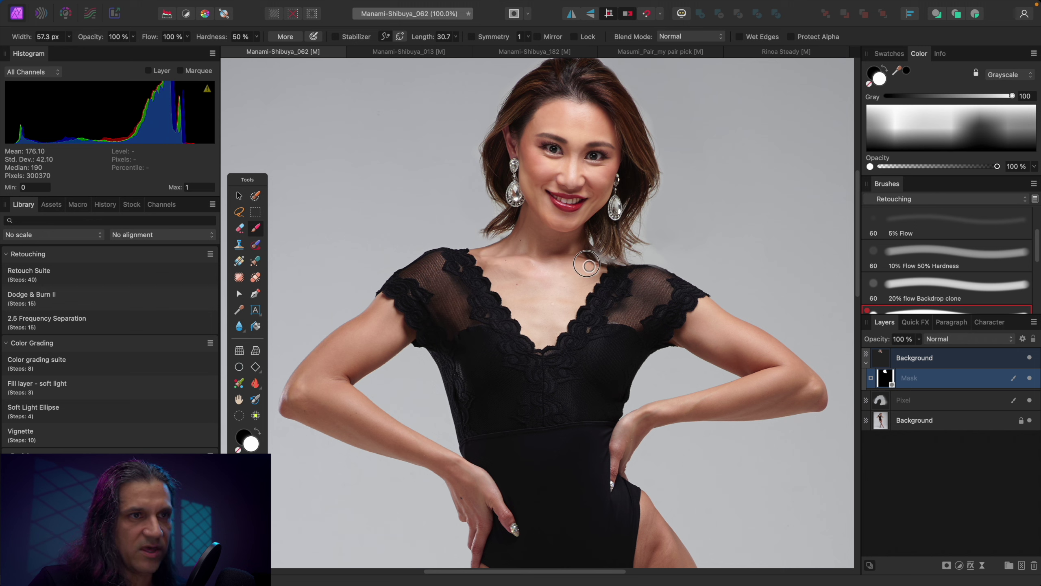
key(bracketright)
key(bracketright)
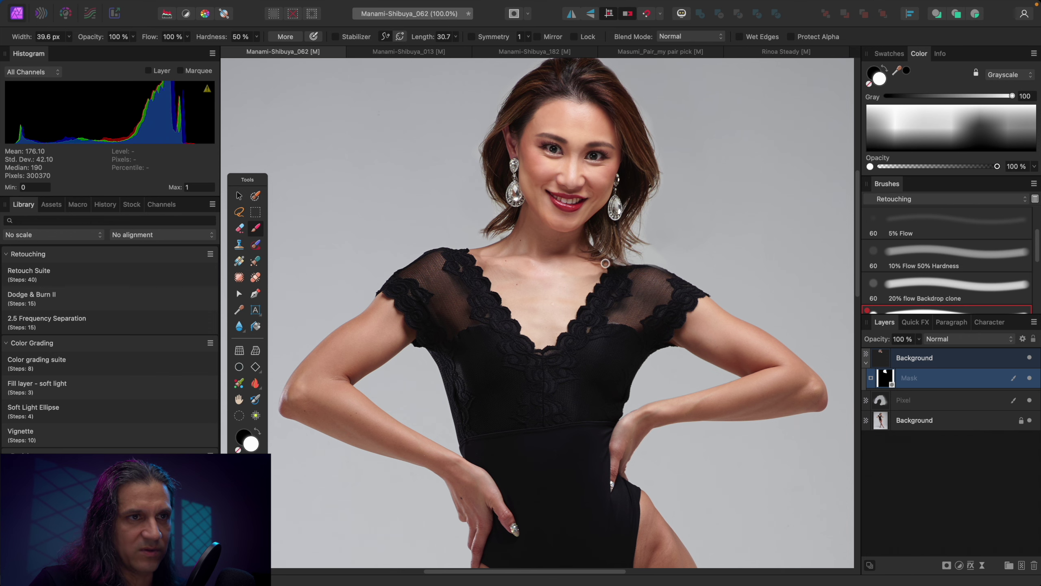
- Reveal the hair ends where they meet the photo's right lace strap, using a fine white mask brush about 11 px wide
key(super+plus)
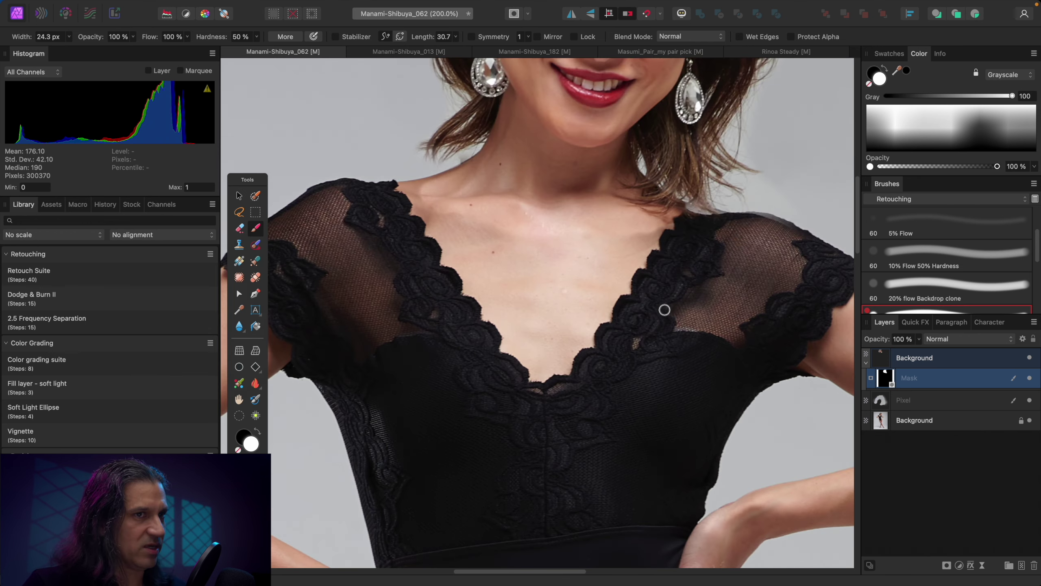
drag(665, 309, 553, 298)
key(super+plus)
drag(730, 87, 636, 232)
mouse_move(588, 273)
mouse_down()
mouse_move(574, 267)
mouse_move(611, 279)
mouse_up()
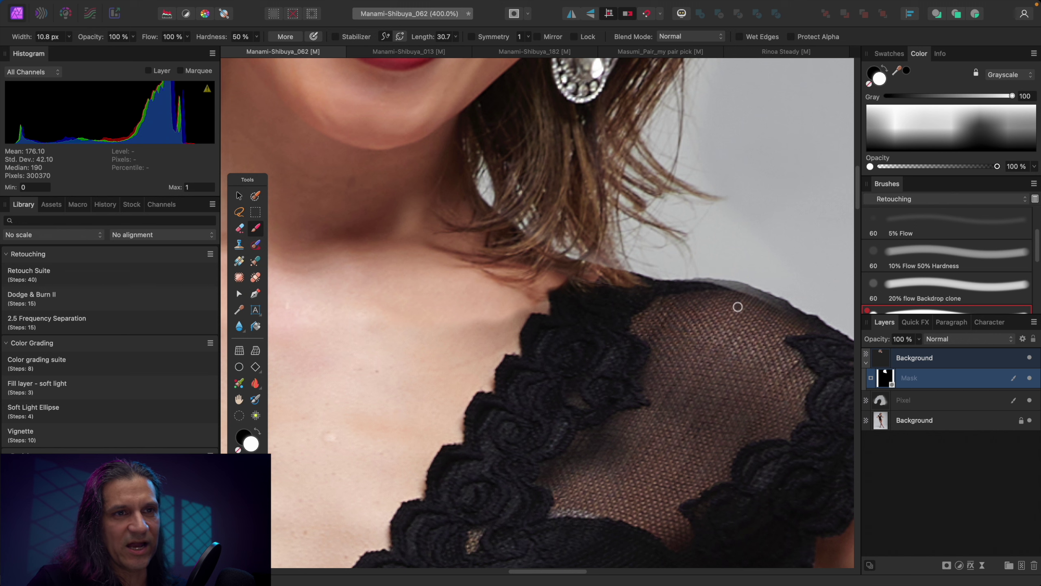
- Try painting white on the mask along the upper edge of the photo's right mesh sleeve with a larger brush
key(bracketright)
key(bracketright)
key(bracketright)
key(bracketright)
drag(776, 313, 730, 300)
key(bracketright)
key(bracketright)
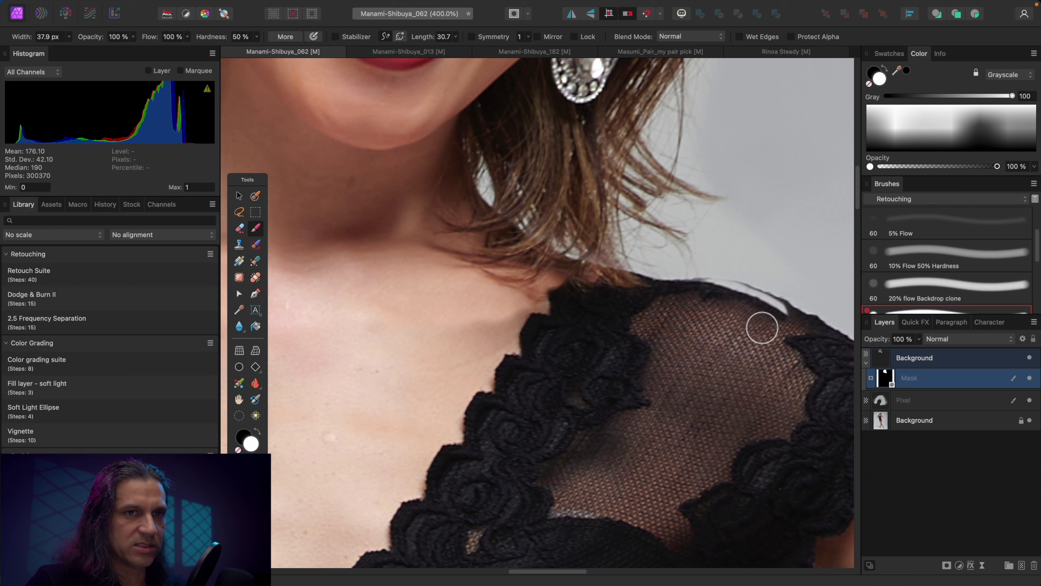
- Mask out the light edge along the top of the photo's right sleeve in black with a brush about 38 px wide
key(x)
mouse_move(779, 335)
mouse_down()
mouse_move(774, 314)
mouse_move(723, 297)
mouse_up()
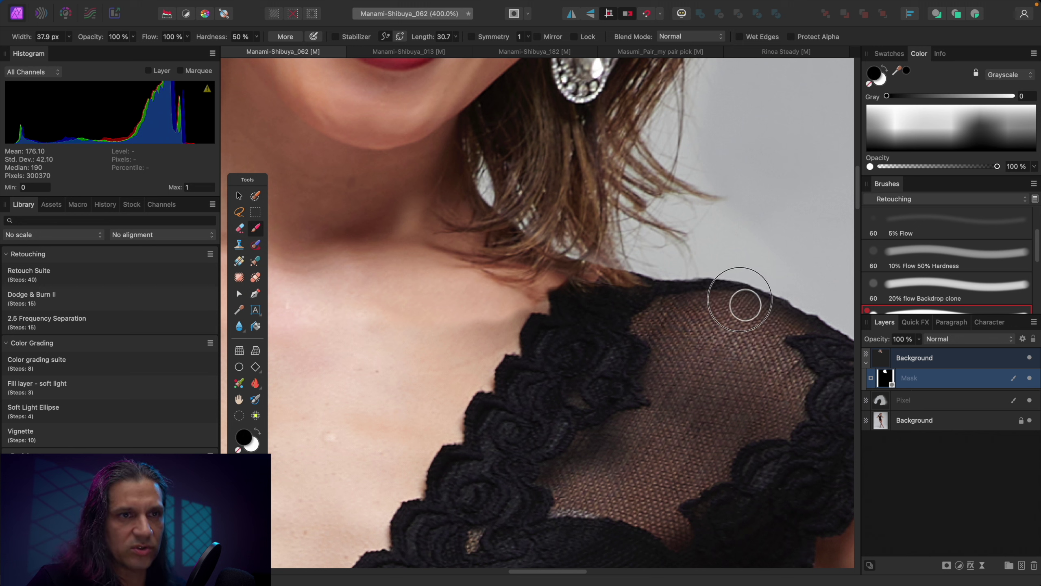
key(bracketleft)
key(bracketleft)
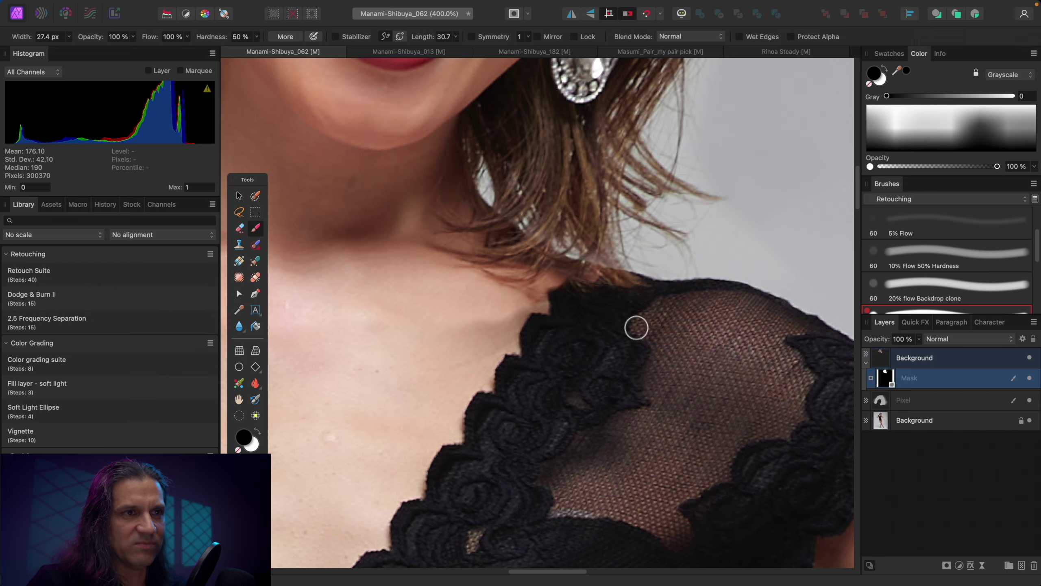
- Extend the pasted skin down the chest toward the photo's right lace neckline with a white mask brush about 104 px wide
scroll(636, 328, down, 5)
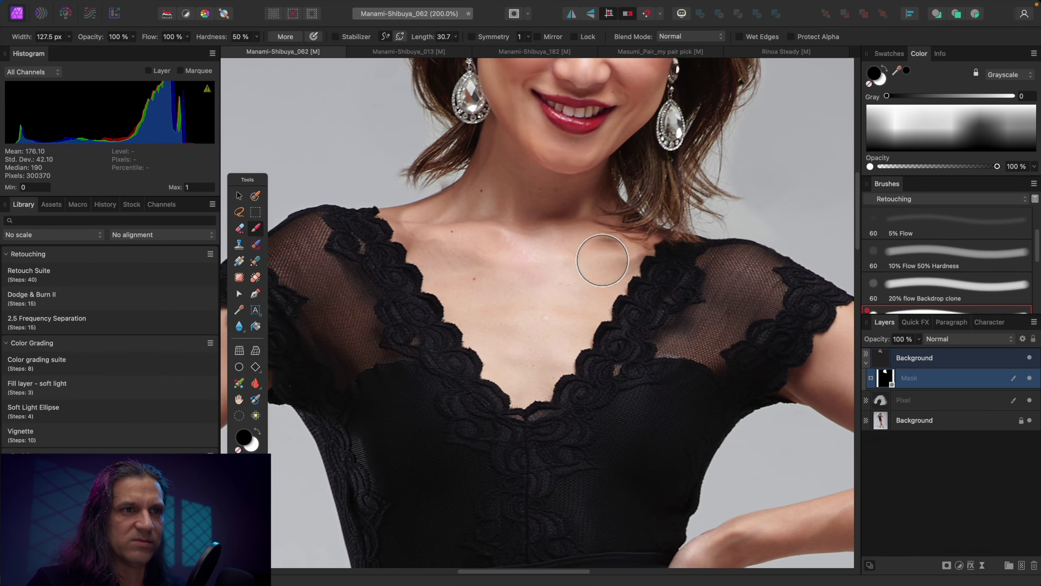
key(bracketright)
key(bracketright)
key(bracketright)
key(bracketright)
key(bracketright)
key(bracketright)
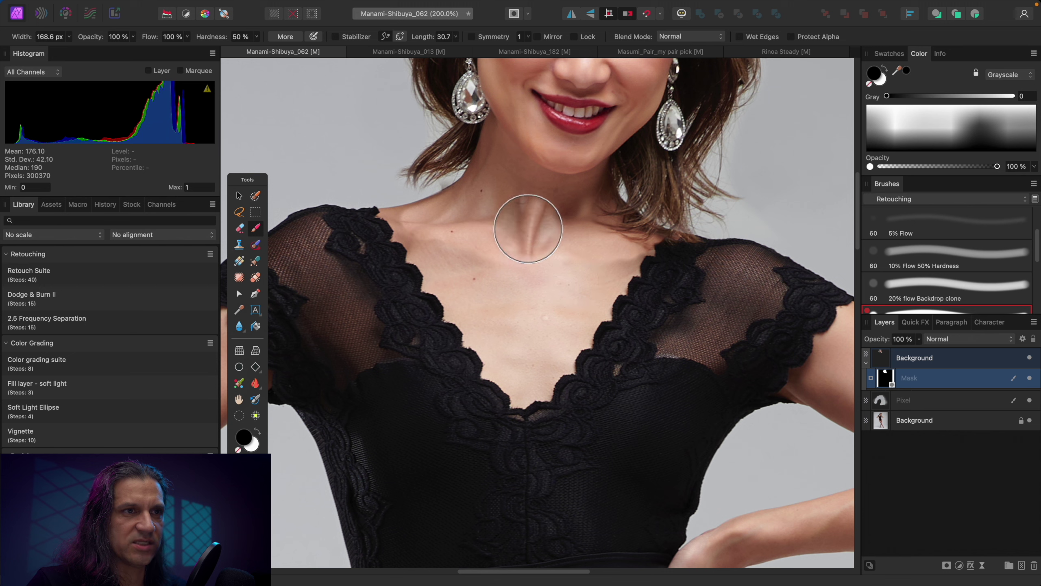
key(x)
key(bracketleft)
key(bracketleft)
key(bracketleft)
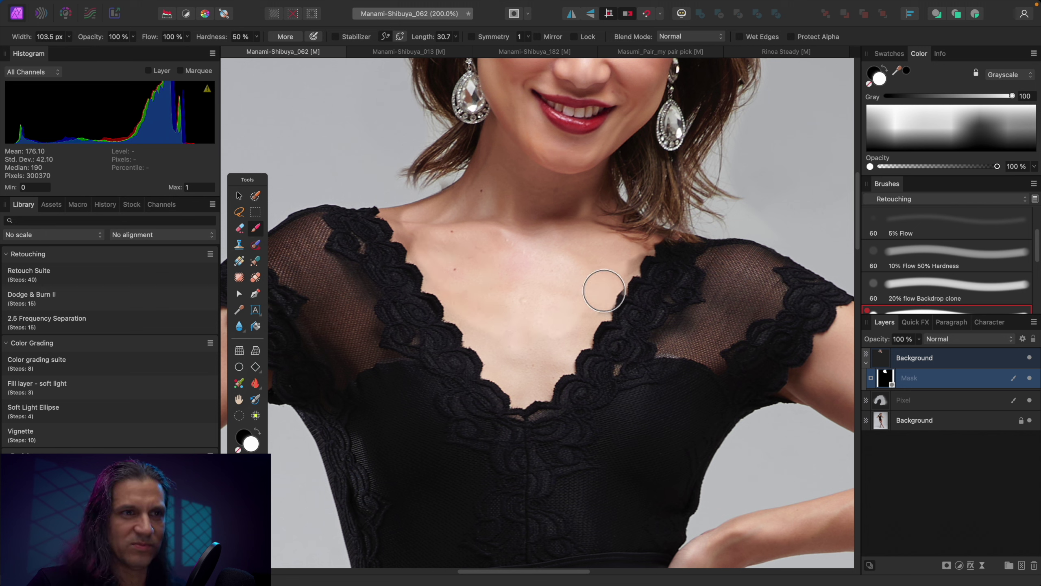
mouse_move(569, 326)
mouse_down()
mouse_move(600, 270)
mouse_move(567, 322)
mouse_move(587, 313)
mouse_up()
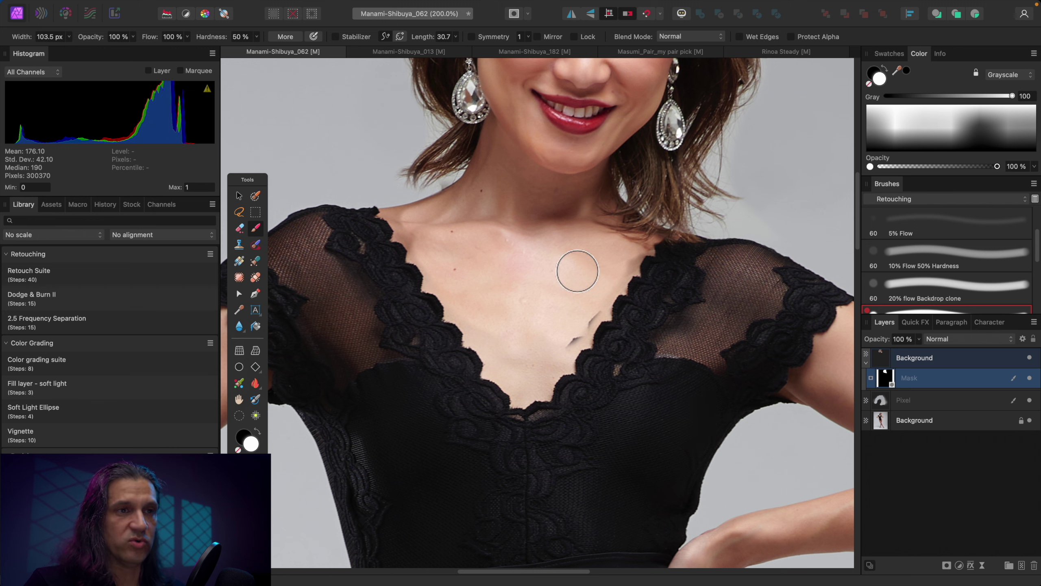
- Mask out the stray lace marks beside the photo's right neckline in black with a brush about 64 px, reduced to 39 px
key(x)
key(bracketleft)
key(bracketleft)
key(bracketleft)
key(bracketleft)
key(bracketleft)
key(bracketleft)
key(bracketleft)
key(bracketleft)
key(bracketleft)
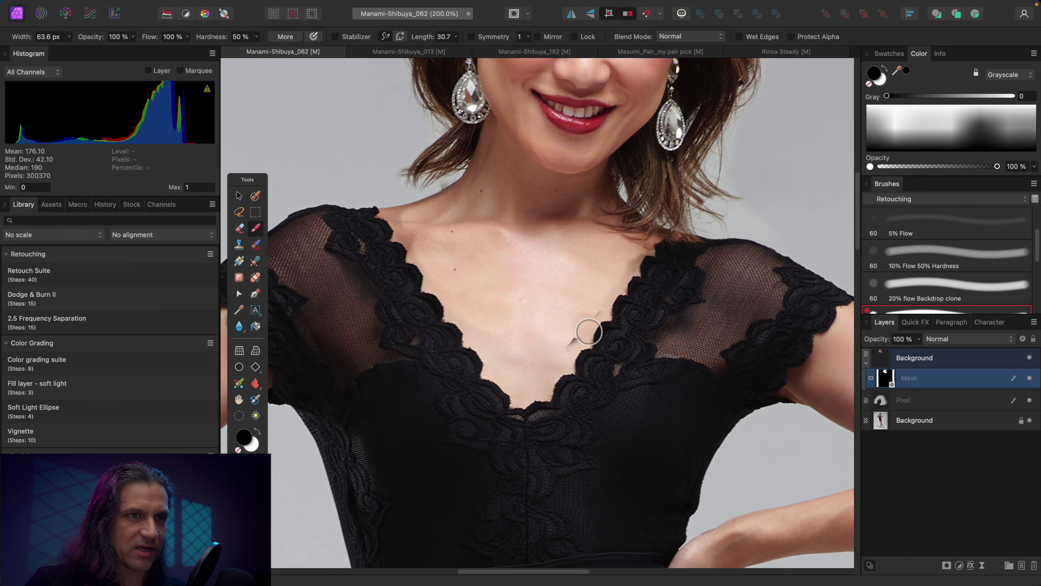
mouse_move(584, 345)
mouse_down()
mouse_move(574, 348)
mouse_move(603, 315)
mouse_up()
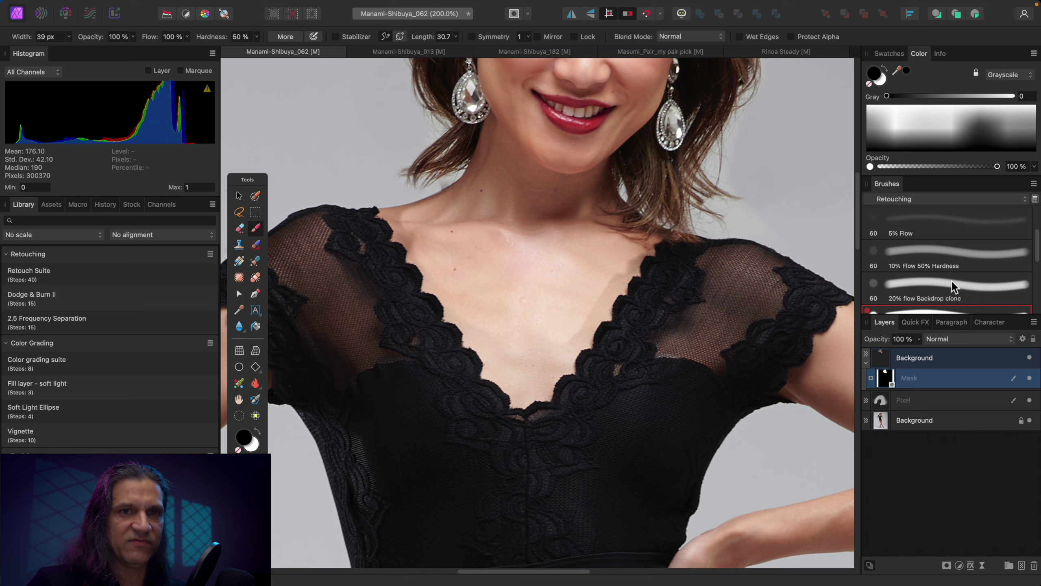
- Blend the pasted chest skin near the photo's right neckline in white with the 5% Flow brush about 69 px wide
click(993, 230)
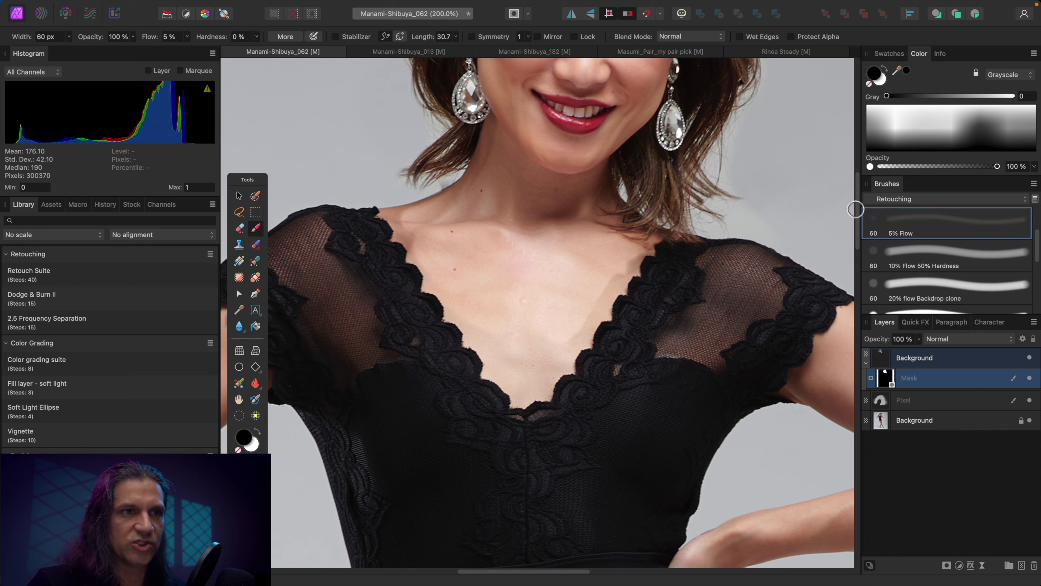
key(x)
key(])
mouse_move(601, 287)
mouse_down()
mouse_move(624, 273)
mouse_move(599, 305)
mouse_move(638, 256)
mouse_move(567, 335)
mouse_up()
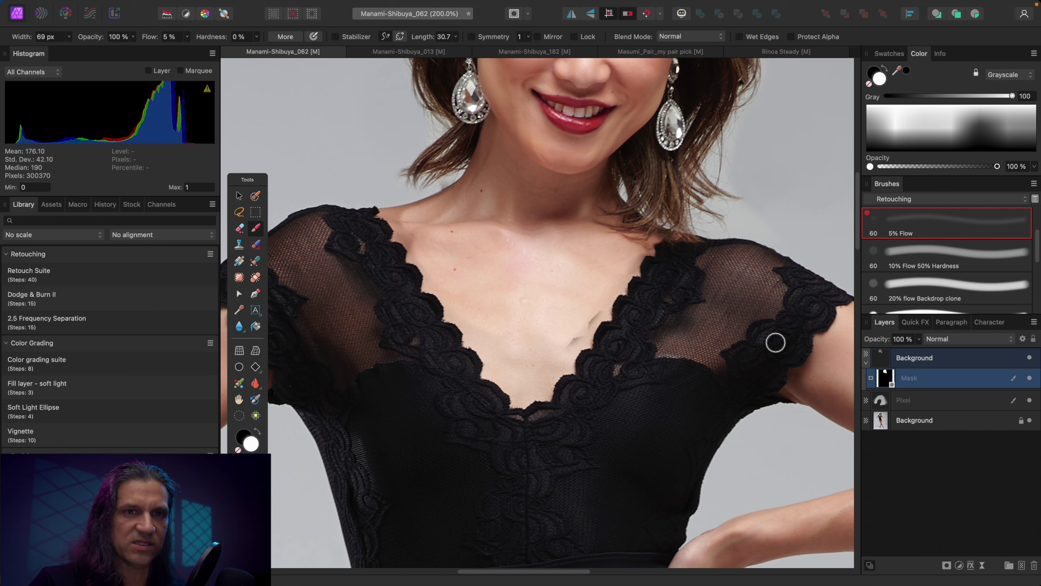
- Reveal the pasted skin along the photo's left lace neckline with the Mask Brush in white, about 35 px wide
scroll(1030, 262, down, 2)
click(988, 283)
key(bracketright)
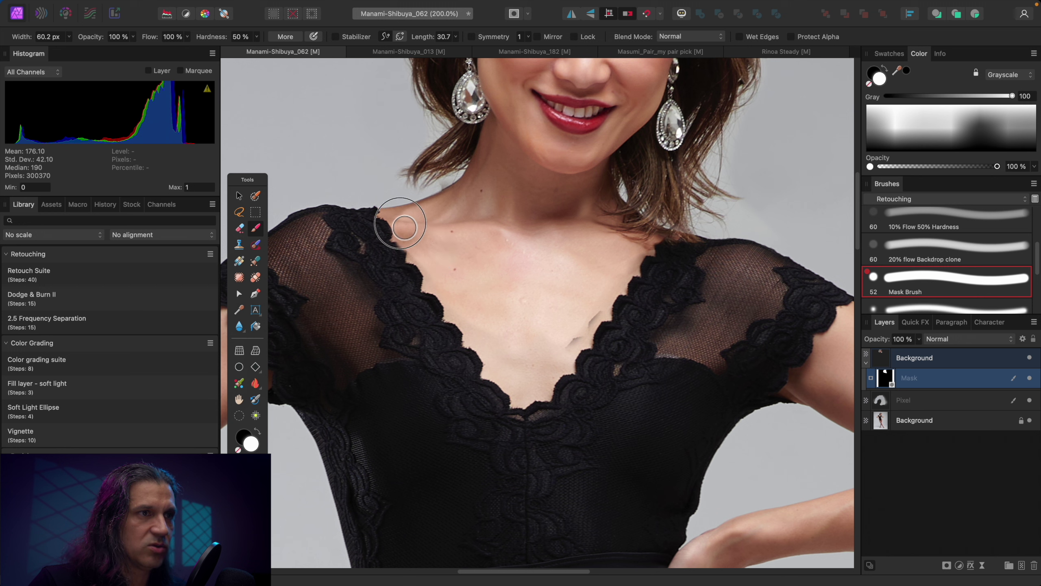
key(bracketleft)
key(bracketleft)
key(bracketleft)
key(bracketleft)
key(bracketleft)
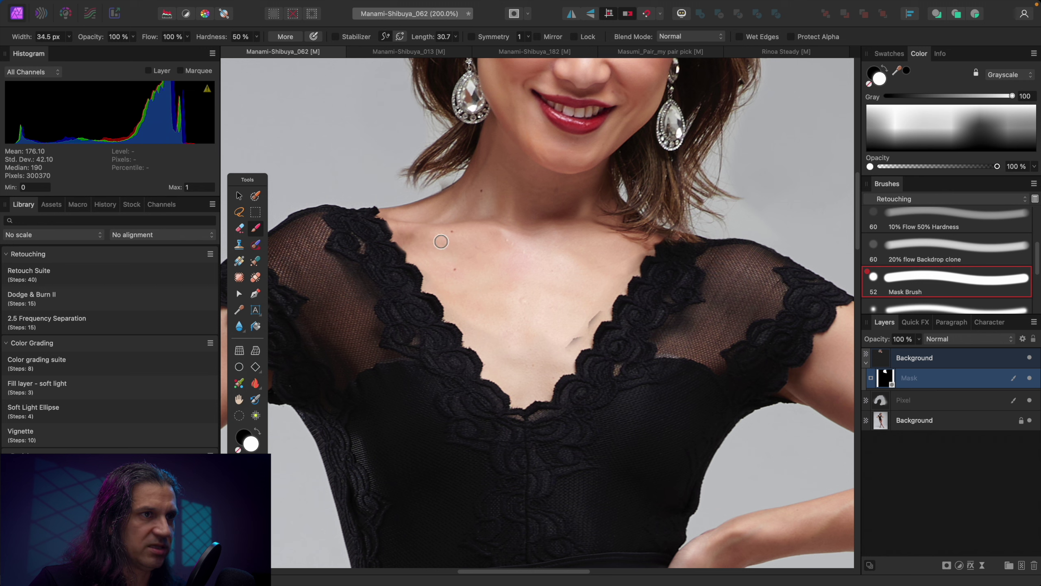
mouse_move(428, 245)
mouse_down()
mouse_move(407, 261)
mouse_move(439, 311)
mouse_up()
key(bracketright)
key(bracketright)
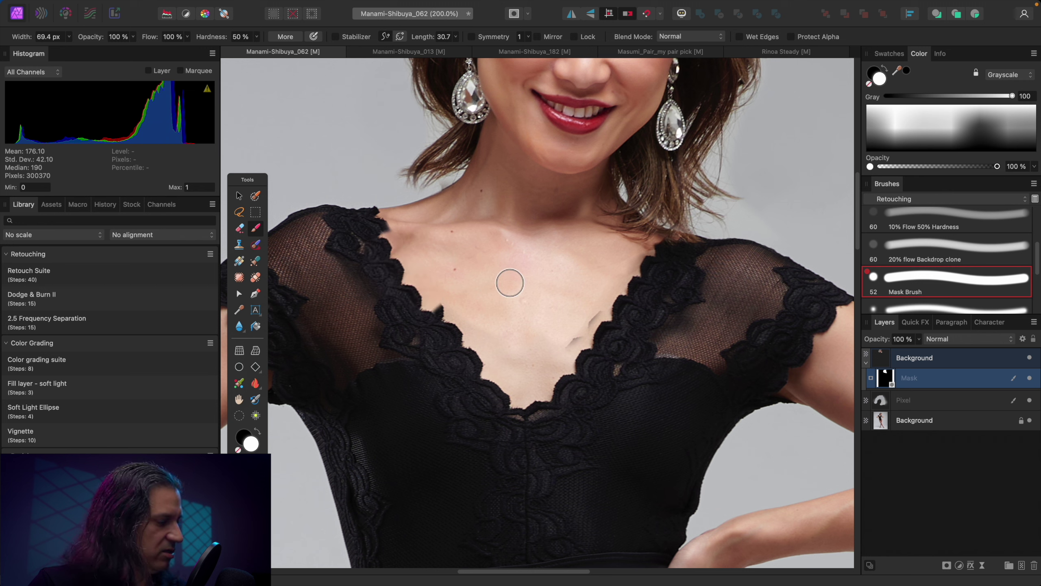
- Restore the lace edge on the photo's left and remove the stray marks on the right in black, with brushes about 69 to 35 px wide
key(x)
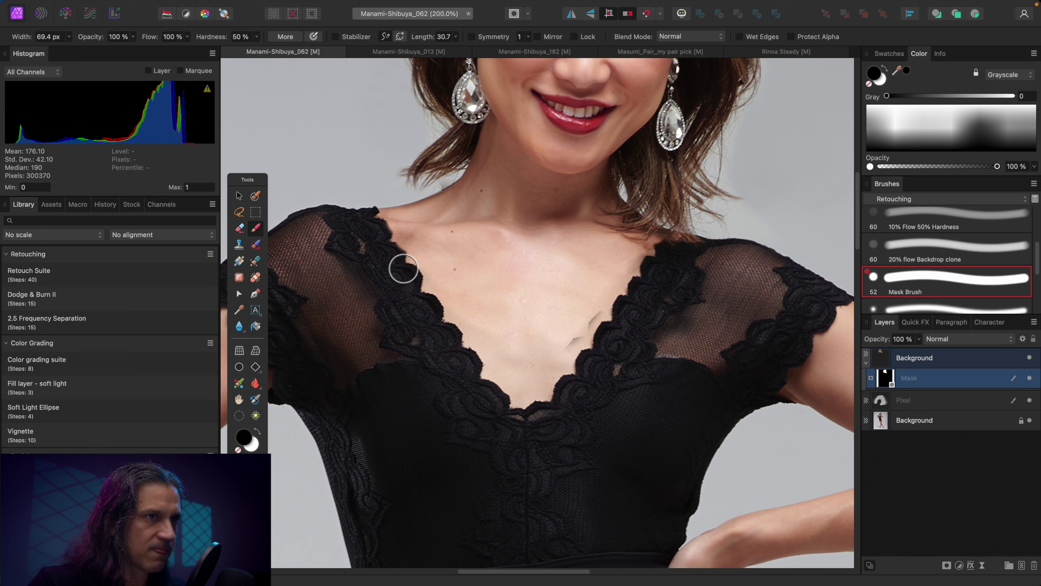
drag(400, 259, 402, 274)
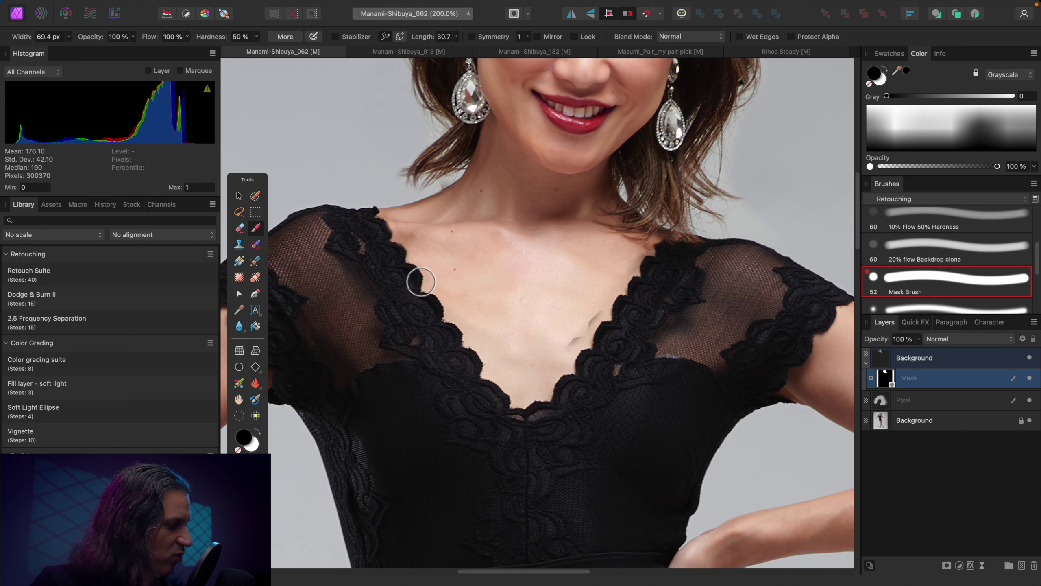
key(bracketleft)
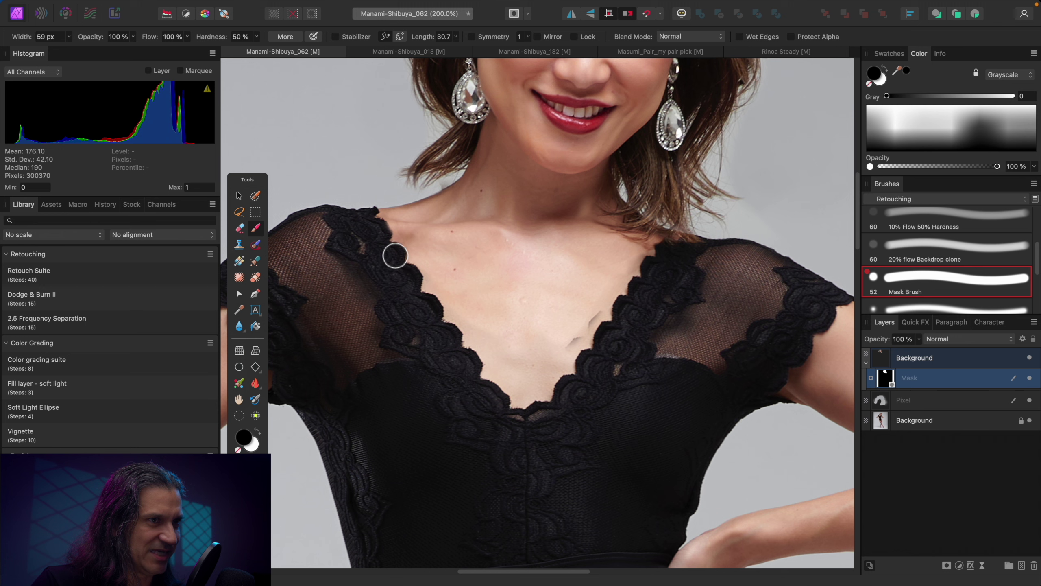
key(bracketleft)
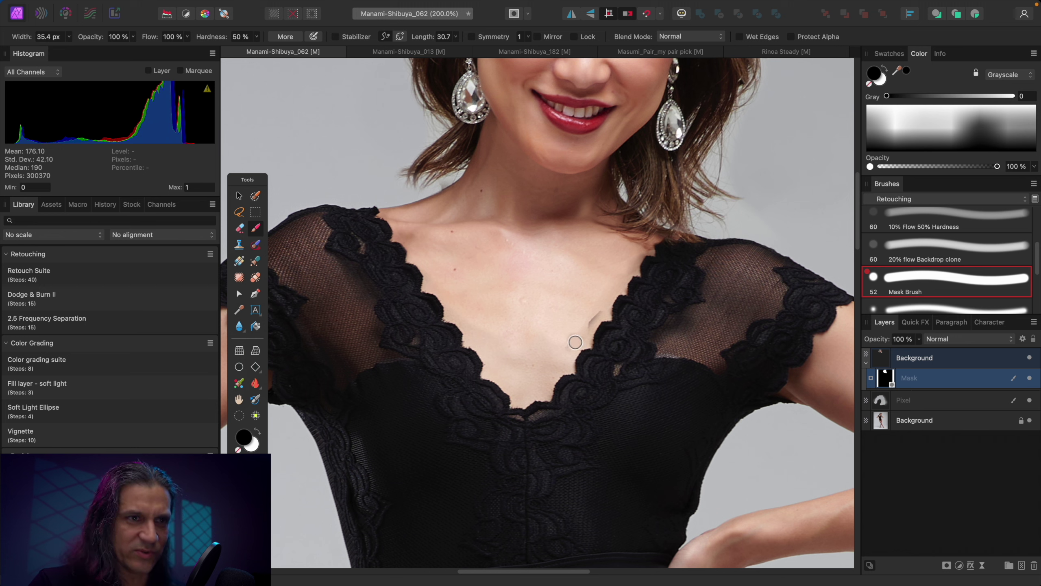
mouse_move(577, 346)
mouse_down()
mouse_move(596, 303)
mouse_move(638, 276)
mouse_up()
- Refine the mask around the hair tips above the photo's left shoulder in white with the Mask Brush about 99 px wide
key(super+equal)
drag(487, 304, 598, 457)
key(bracketleft)
key(bracketright)
key(bracketright)
key(bracketright)
key(bracketright)
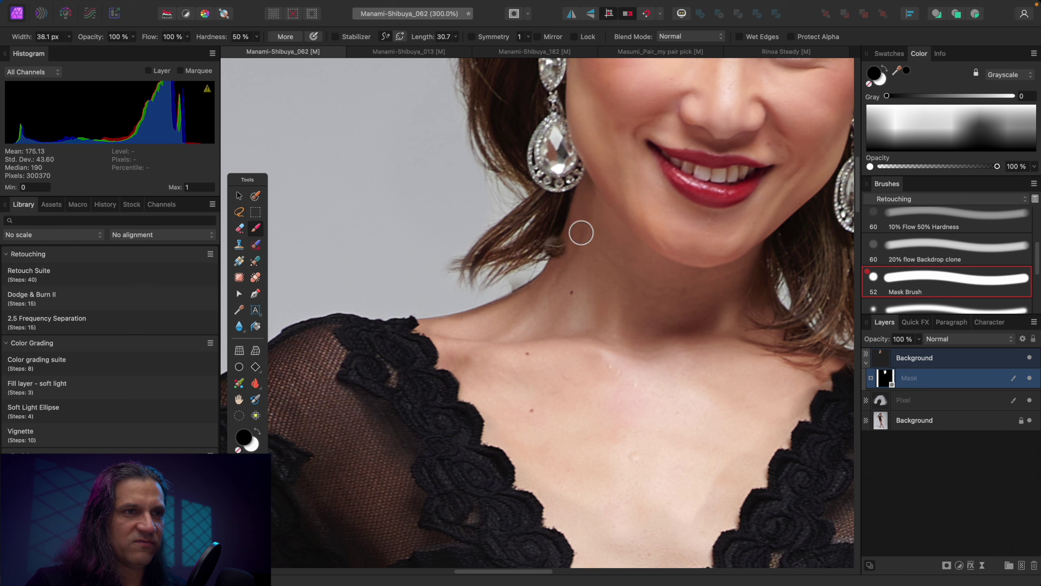
key(bracketright)
key(bracketright)
key(x)
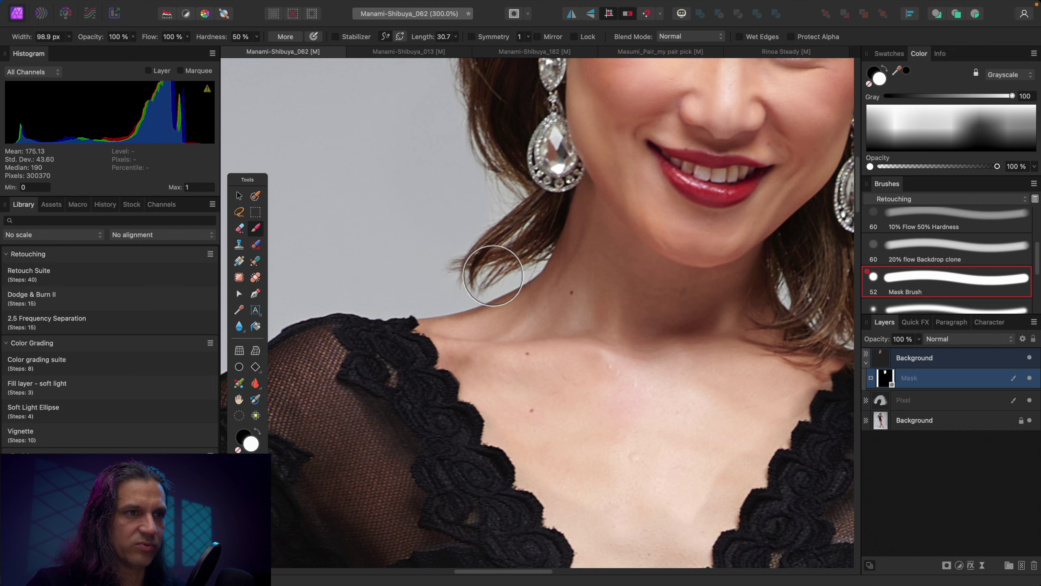
- Reveal the pasted hair tips over the photo's right shoulder in white with brushes about 52 to 72 px wide
scroll(610, 267, right, 6)
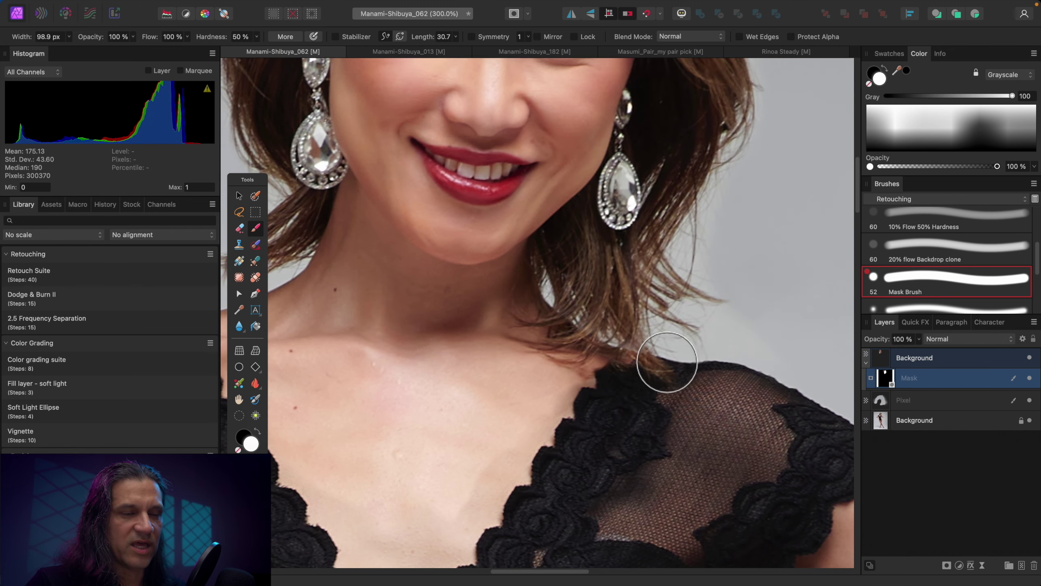
key(bracketleft)
key(bracketleft)
key(bracketleft)
key(bracketleft)
key(bracketleft)
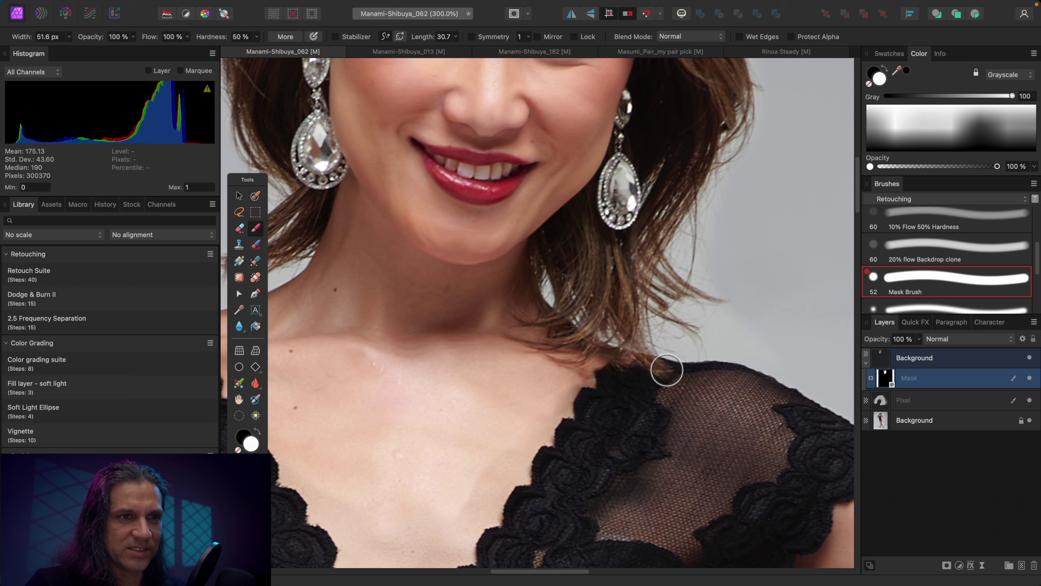
key(bracketright)
key(bracketright)
key(bracketright)
key(bracketright)
key(bracketright)
key(bracketright)
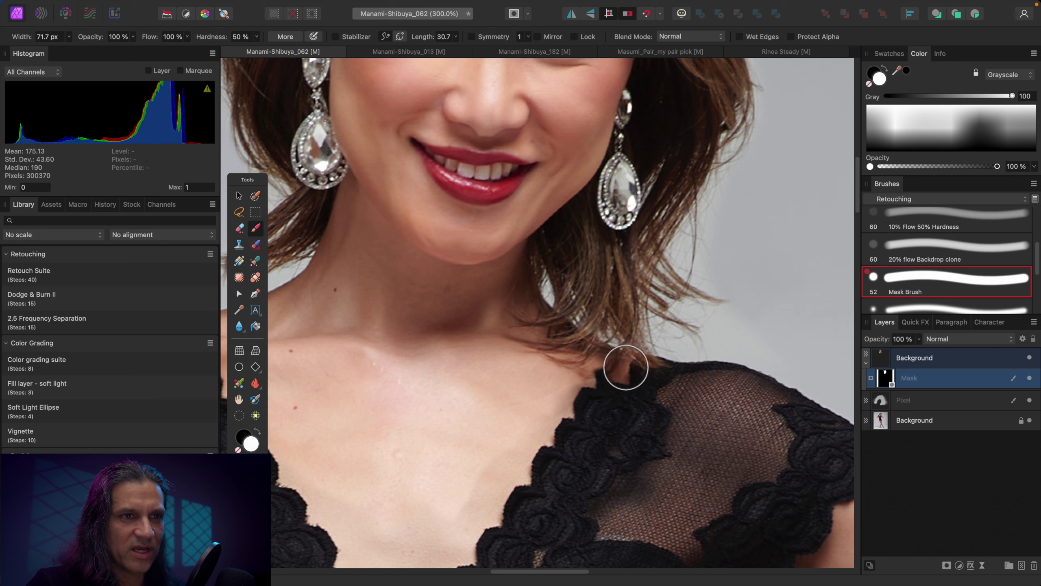
- Mask out the stray marks beside the hair tips on the photo's right shoulder in black with a brush about 9 px wide
key(x)
key(bracketleft)
key(bracketleft)
key(bracketleft)
key(bracketleft)
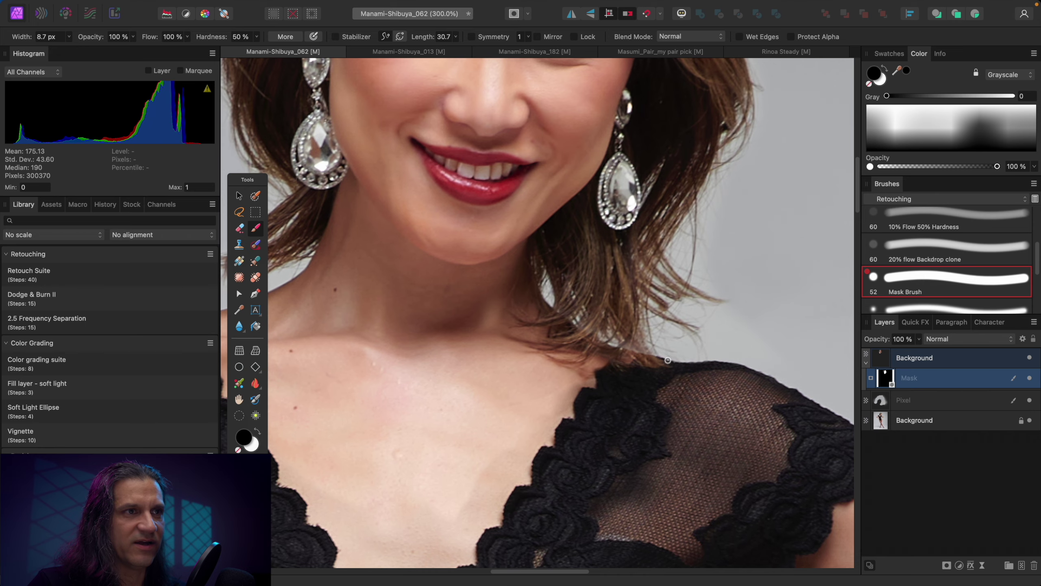
key(super+minus)
key(super+minus)
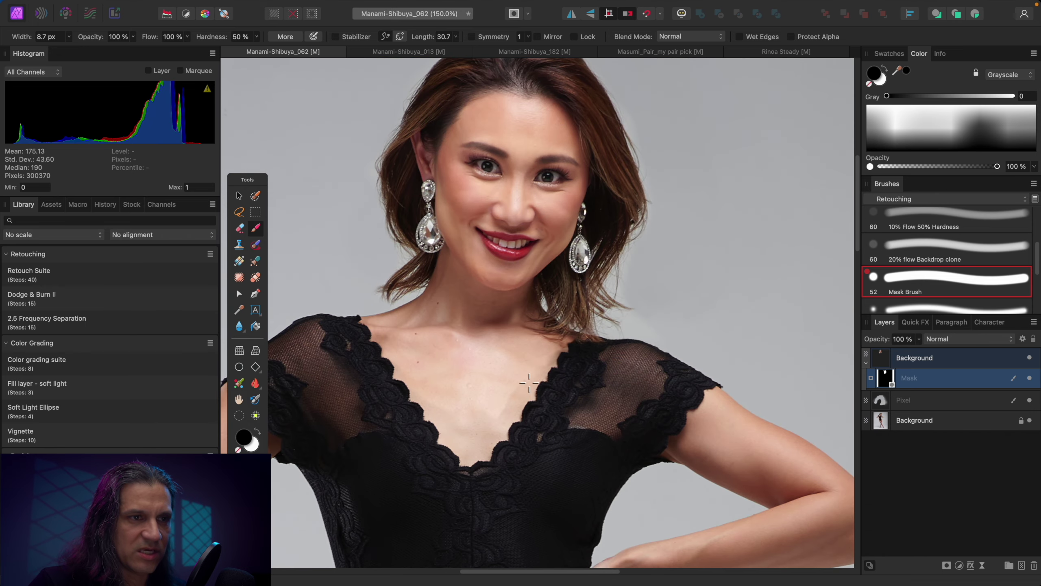
- Add an empty pixel layer above the pasted head layer and switch to the Clone Brush
click(944, 364)
key(super+shift+n)
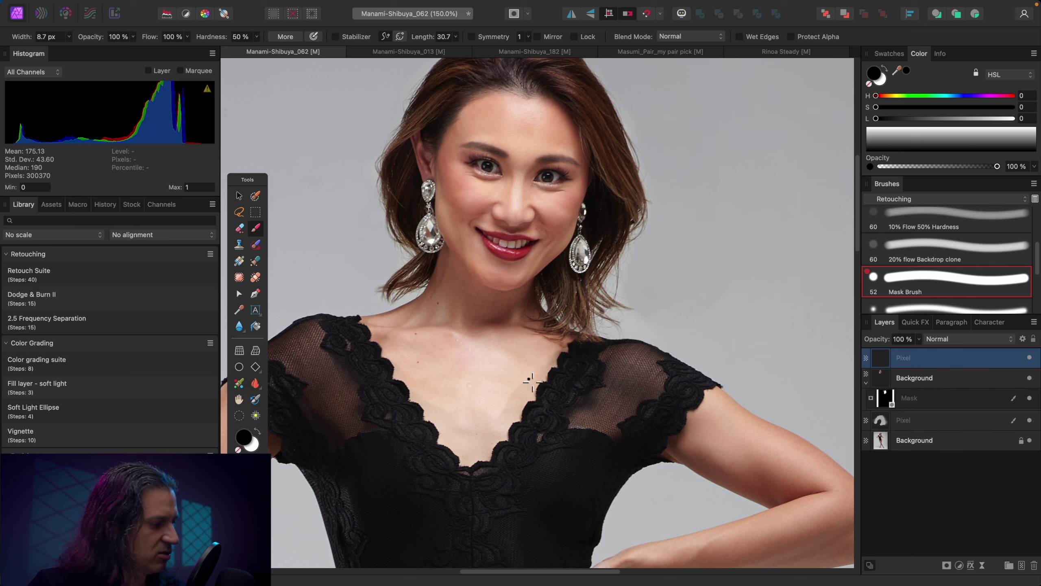
key(s)
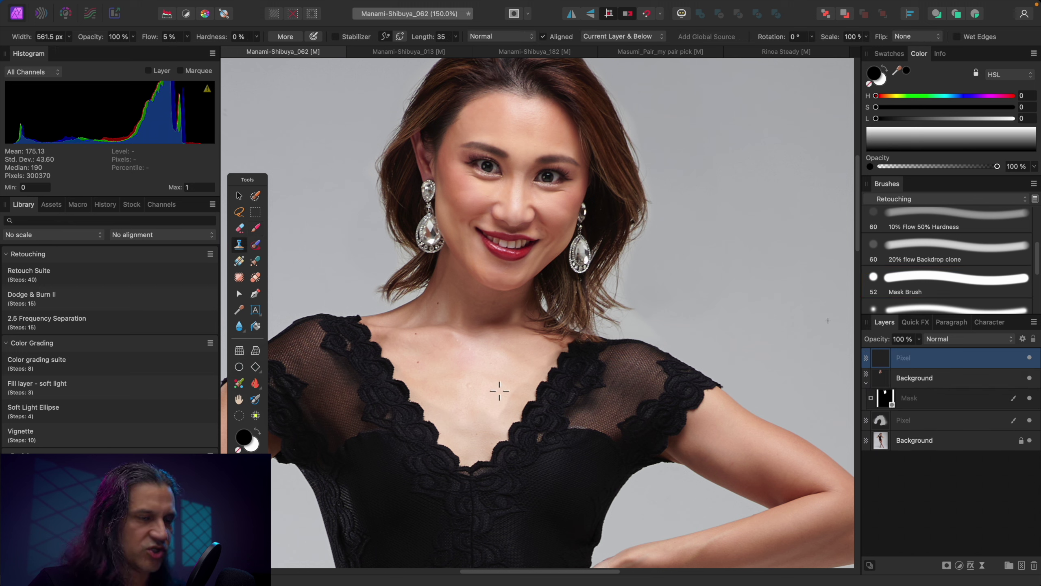
- Clone smooth chest skin over the uneven patches near the photo's right neckline with the 5% Flow brush about 110 px wide
key(bracketleft)
key(bracketleft)
key(bracketleft)
key(bracketleft)
key(bracketleft)
key(super+plus)
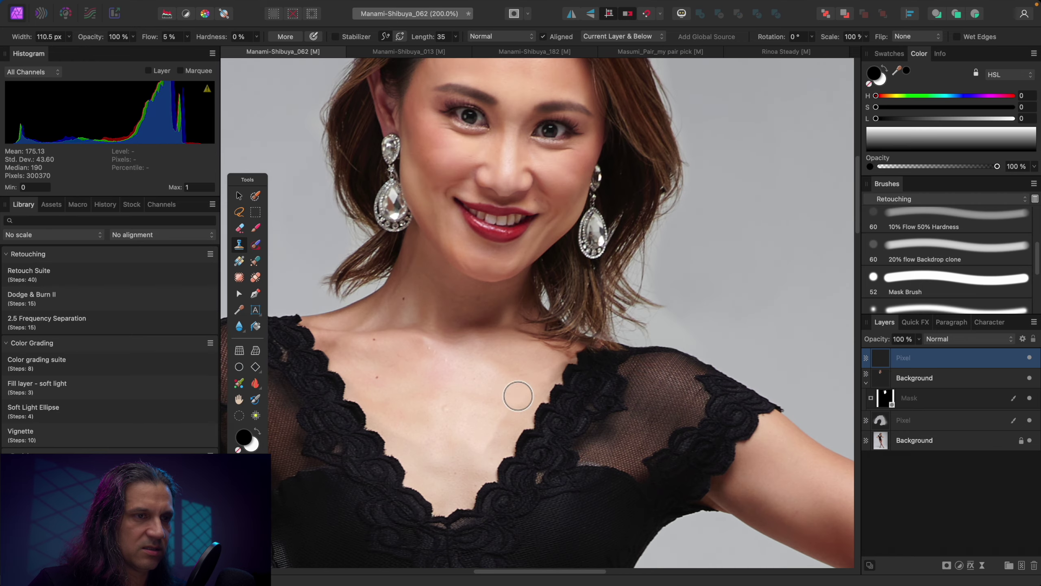
drag(515, 396, 583, 336)
scroll(1029, 246, up, 3)
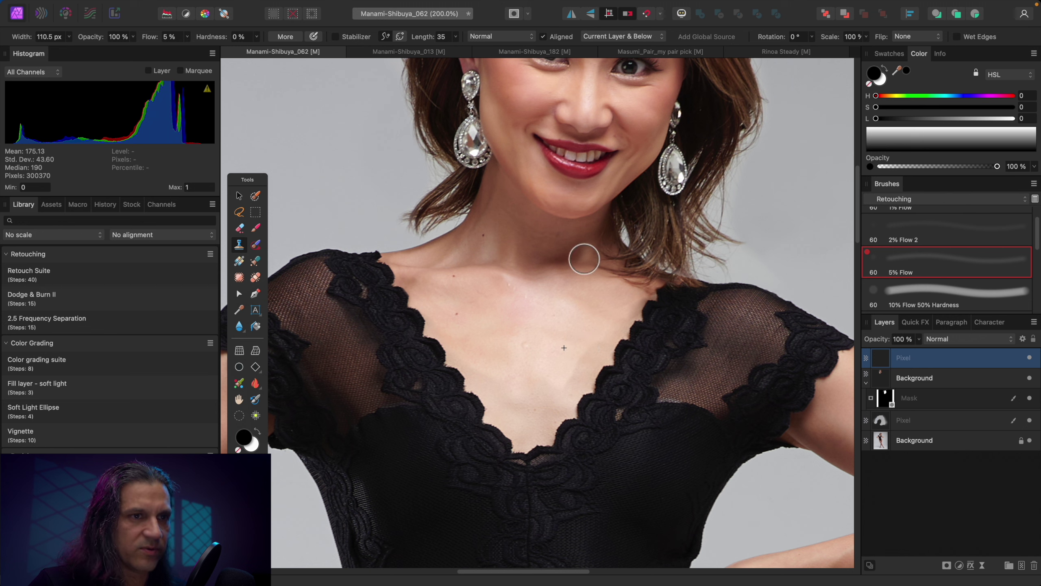
mouse_move(587, 363)
mouse_down()
mouse_move(608, 348)
mouse_move(579, 387)
mouse_move(569, 383)
mouse_move(594, 353)
mouse_up()
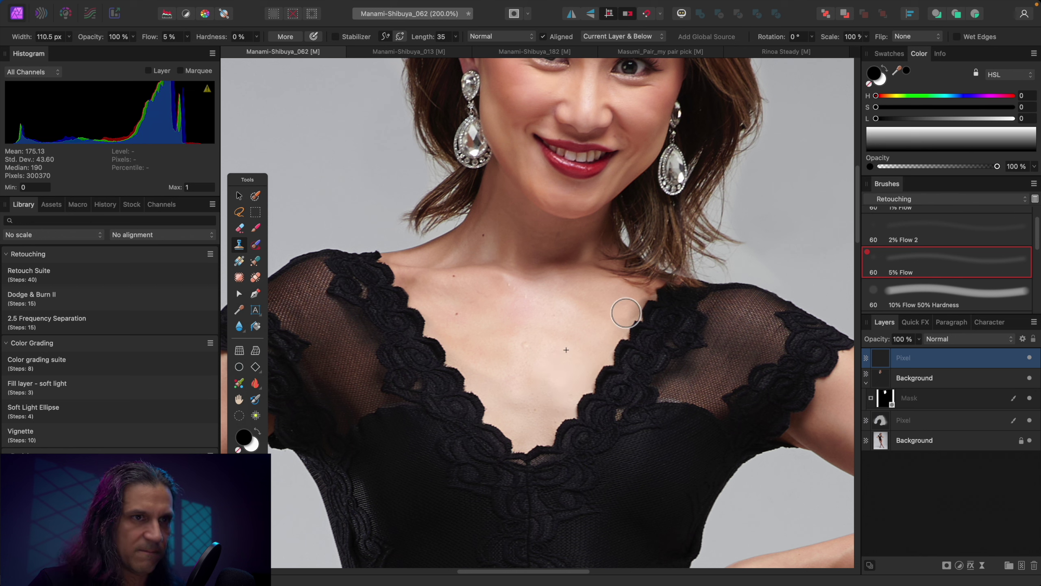
- Clone skin along the photo's right lace neckline and lower chest at 5% flow with smaller brushes about 30 to 70 px wide
key(bracketleft)
key(bracketleft)
mouse_move(622, 313)
mouse_down()
mouse_move(638, 303)
mouse_move(631, 318)
mouse_up()
key(bracketleft)
key(bracketleft)
key(bracketleft)
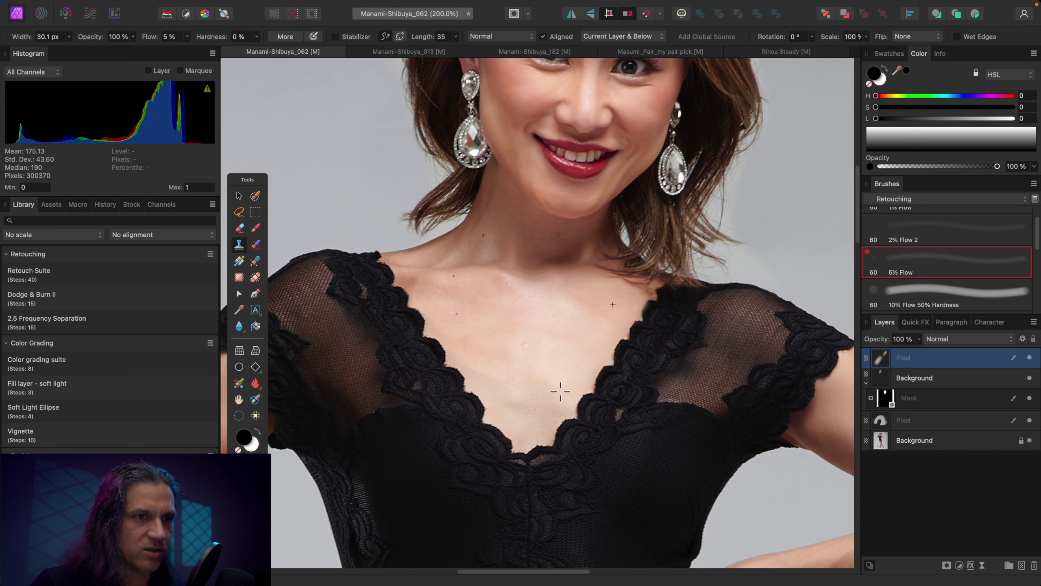
key(bracketright)
key(bracketright)
key(super+minus)
key(super+minus)
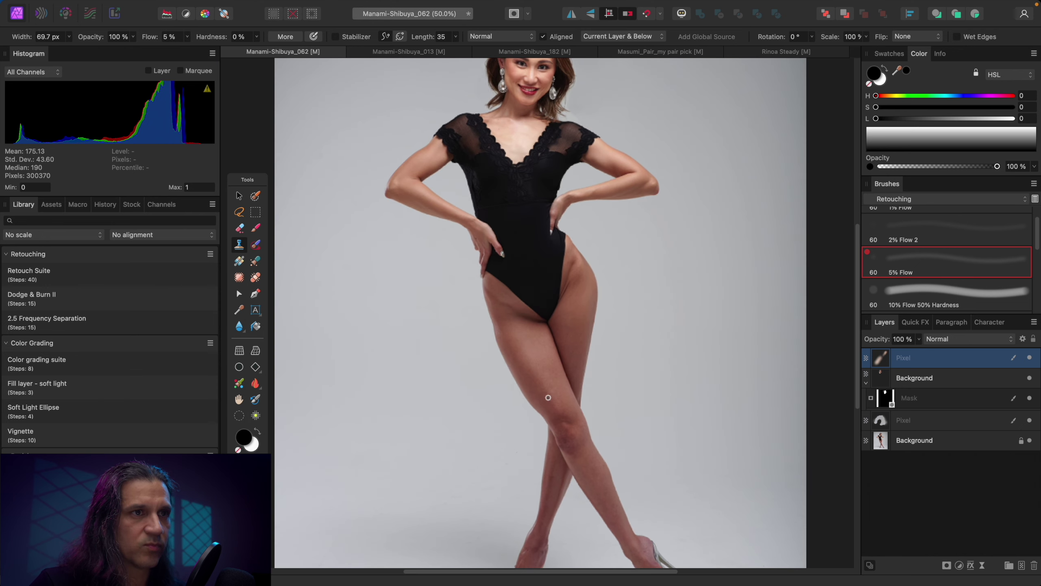
key(super+0)
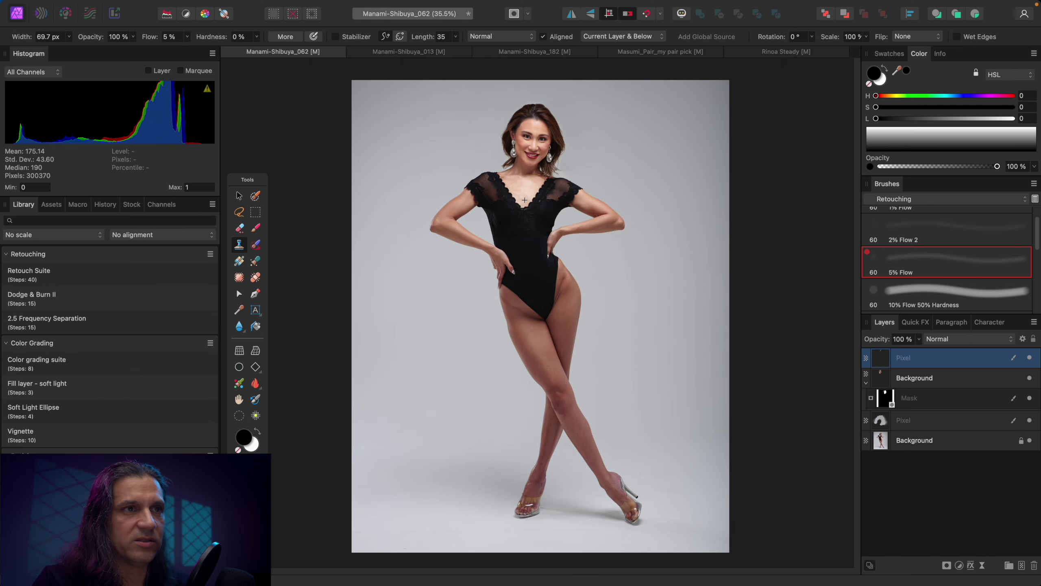
- Compare before and after by hiding and reshowing the two retouch pixel layers and the pasted head layer together
shift+click(961, 423)
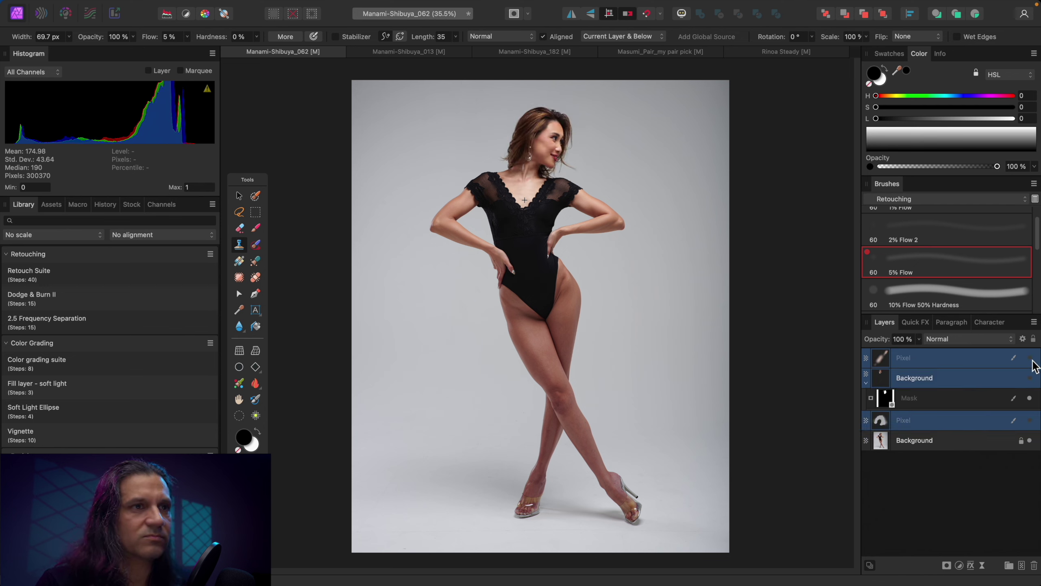
key(b)
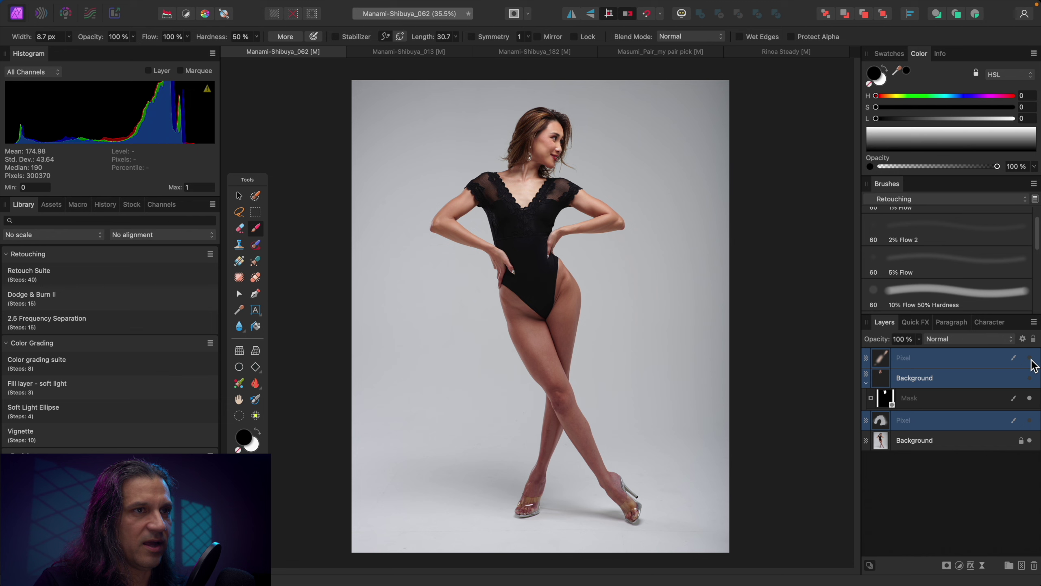
click(1031, 358)
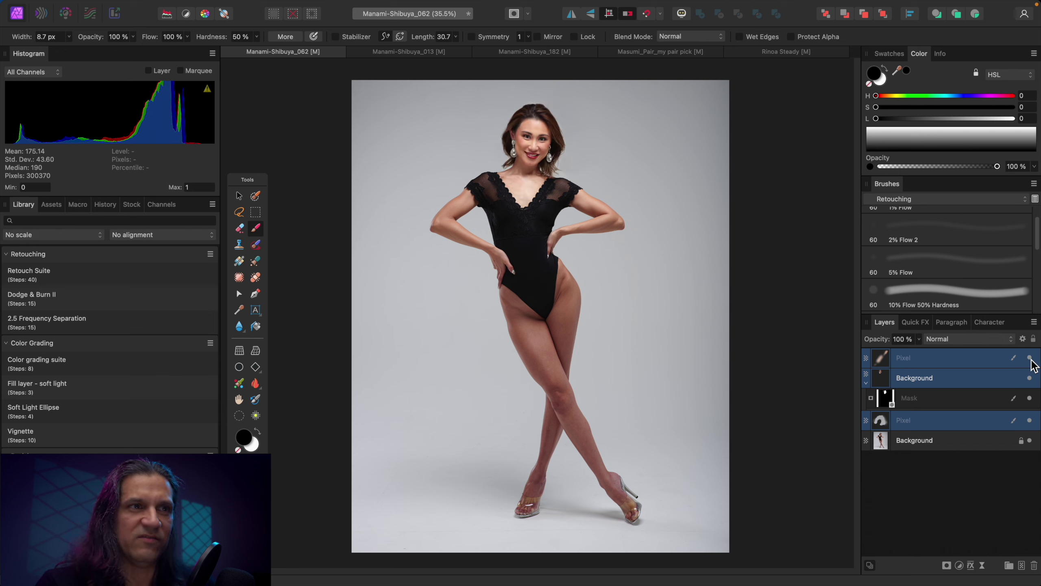